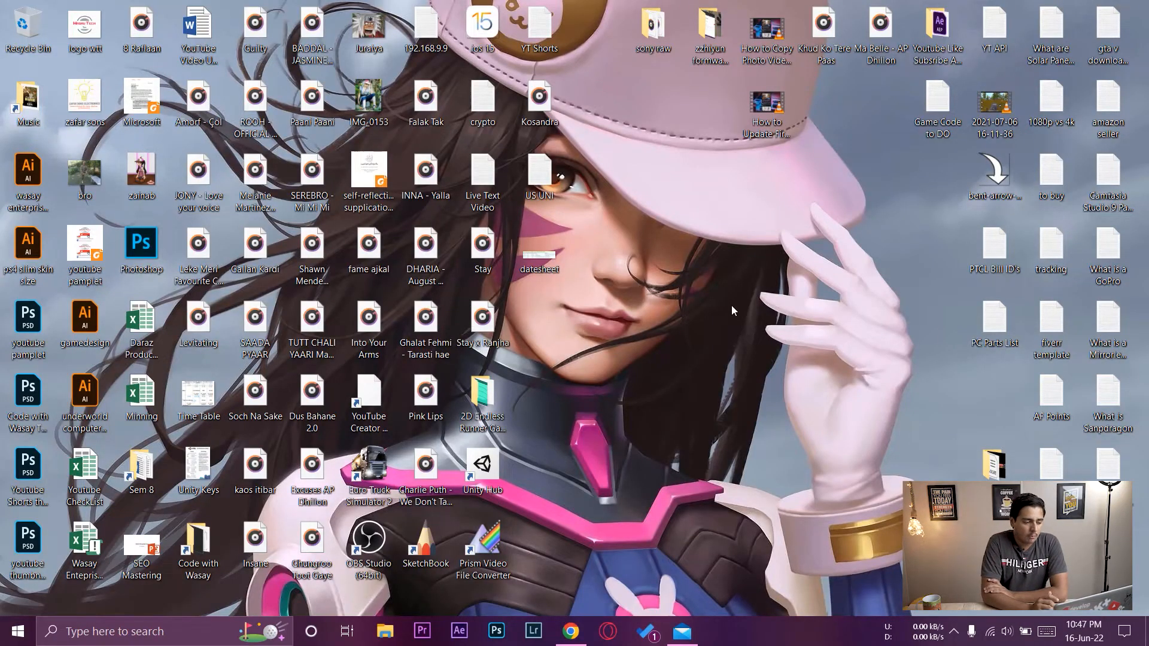
Switch to Chrome and look over the DesignEvo home page's introduction, editor preview and logo template categories.
{"action": "left_click", "coordinate": [571, 631]}
{"action": "mouse_move", "coordinate": [368, 87]}
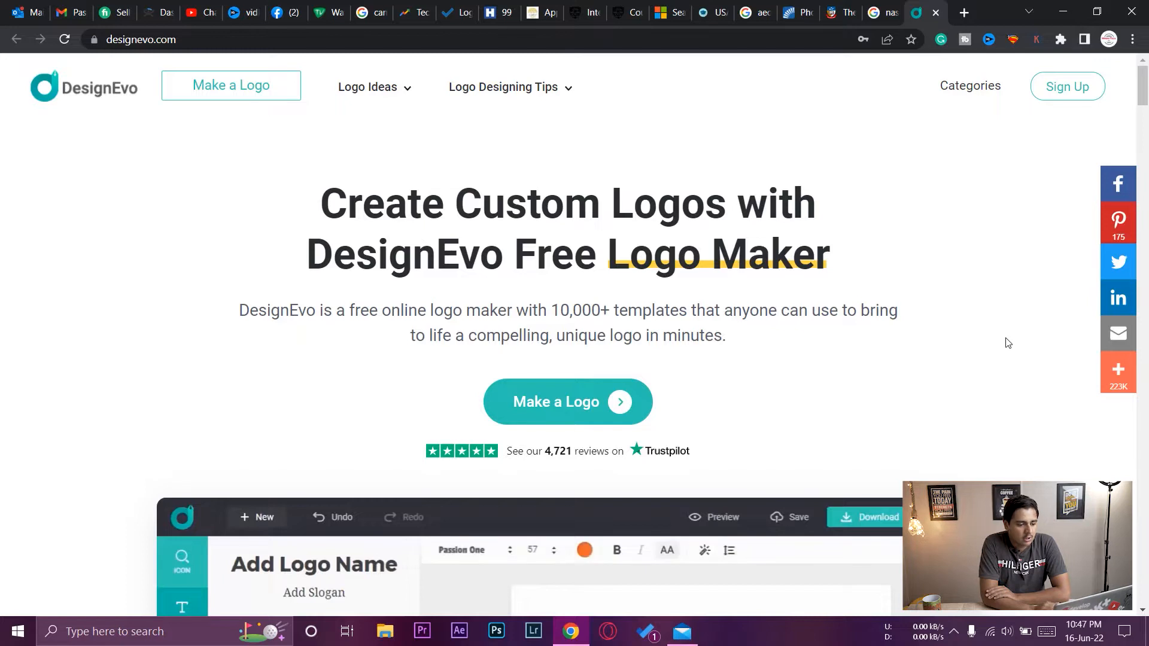
{"action": "scroll", "coordinate": [1005, 341], "scroll_direction": "down", "scroll_amount": 1}
{"action": "scroll", "coordinate": [1011, 379], "scroll_direction": "down", "scroll_amount": 10}
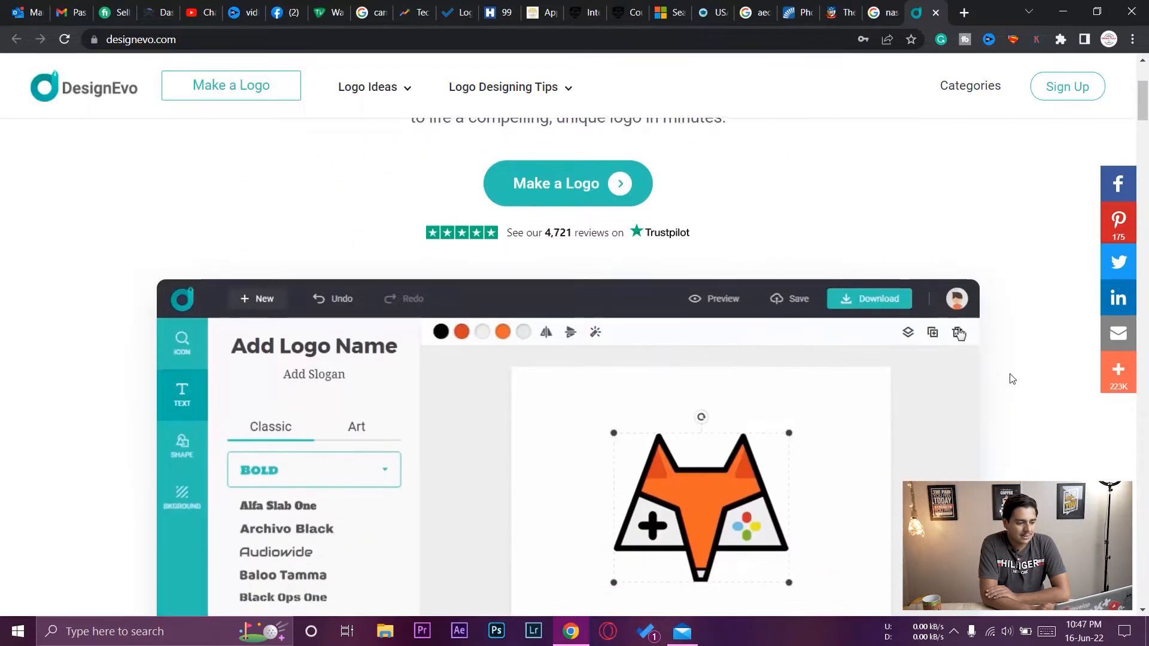
{"action": "scroll", "coordinate": [1012, 379], "scroll_direction": "down", "scroll_amount": 2}
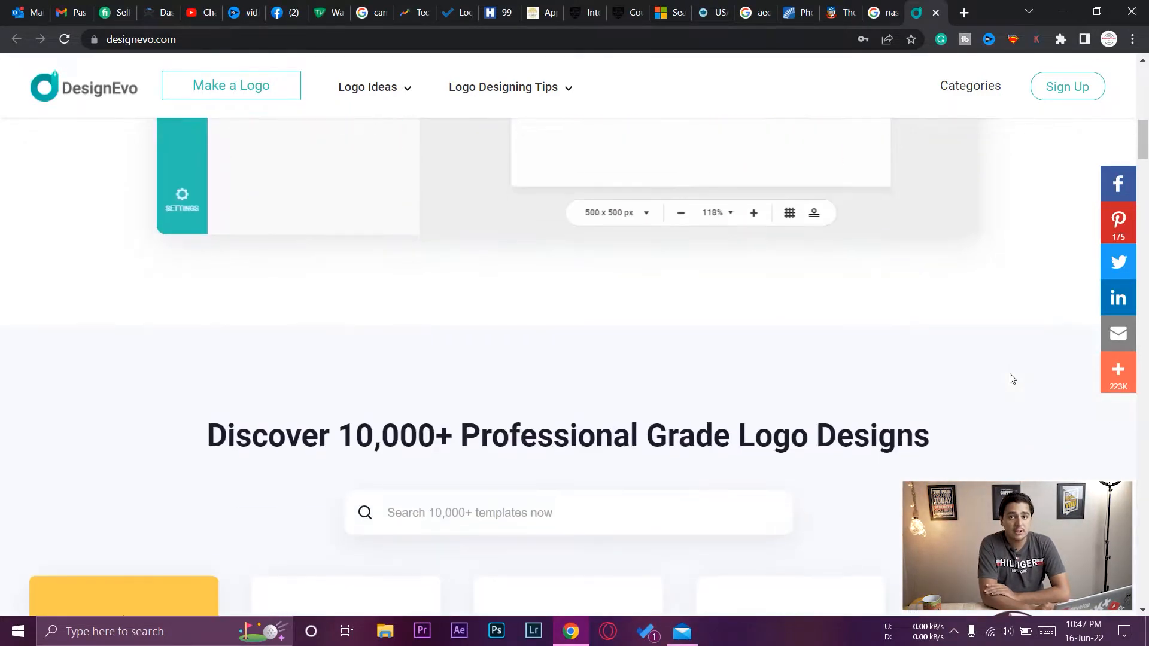
{"action": "scroll", "coordinate": [1012, 379], "scroll_direction": "down", "scroll_amount": 1}
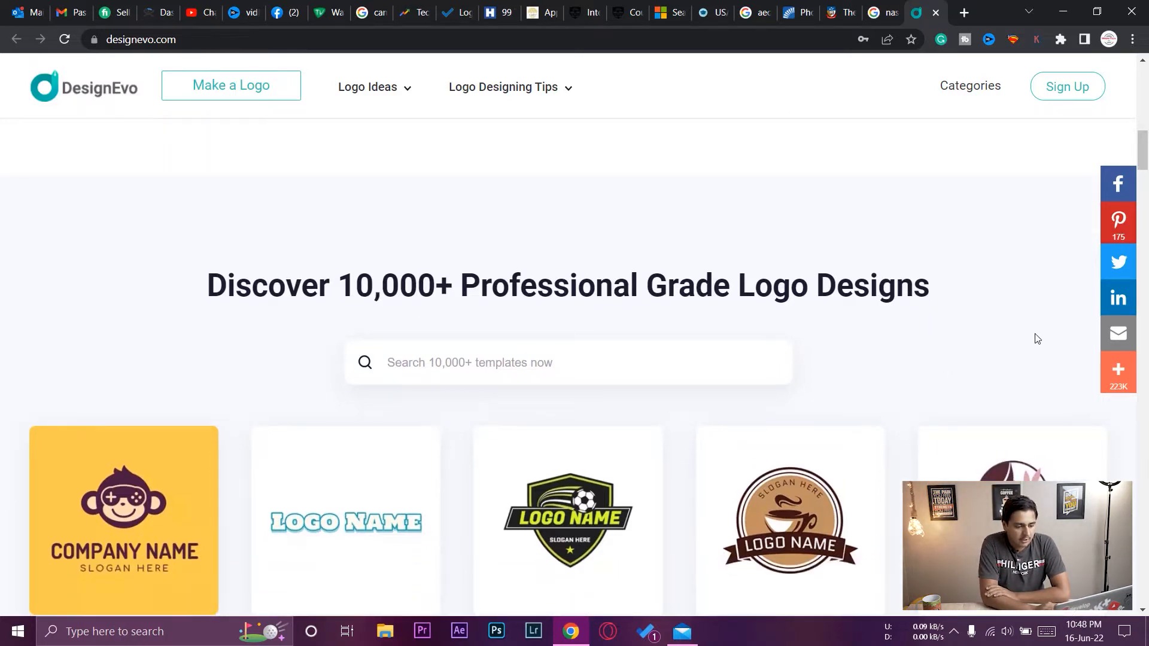
{"action": "scroll", "coordinate": [1037, 339], "scroll_direction": "down", "scroll_amount": 12}
{"action": "scroll", "coordinate": [893, 270], "scroll_direction": "up", "scroll_amount": 6}
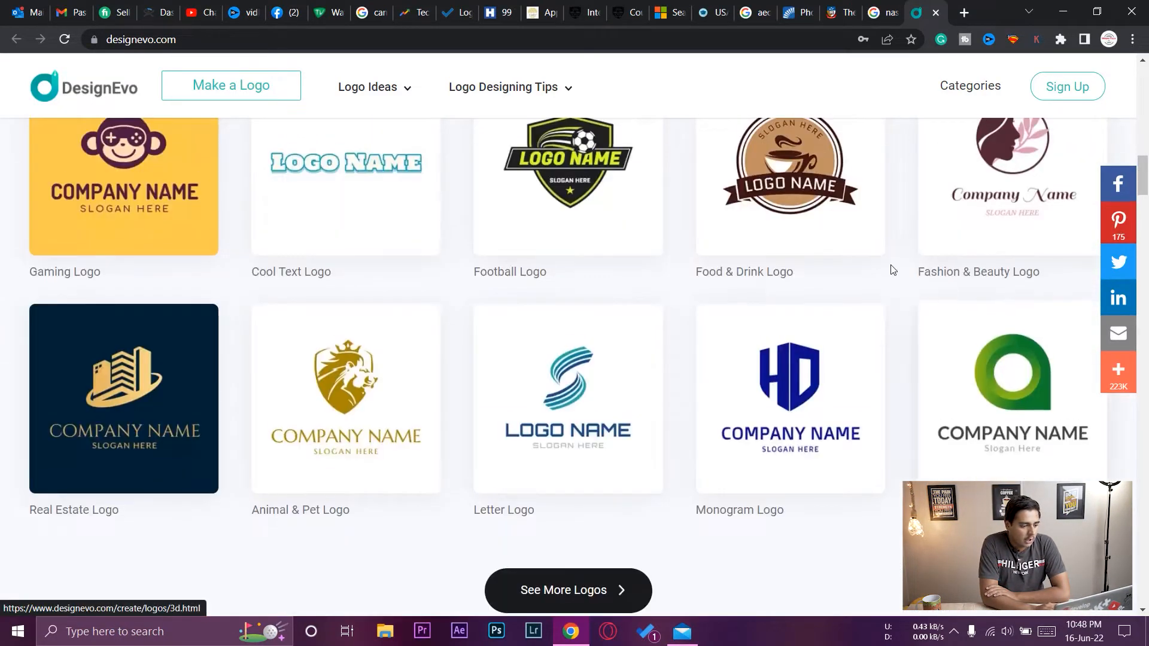
{"action": "scroll", "coordinate": [893, 270], "scroll_direction": "up", "scroll_amount": 3}
{"action": "scroll", "coordinate": [699, 378], "scroll_direction": "down", "scroll_amount": 11}
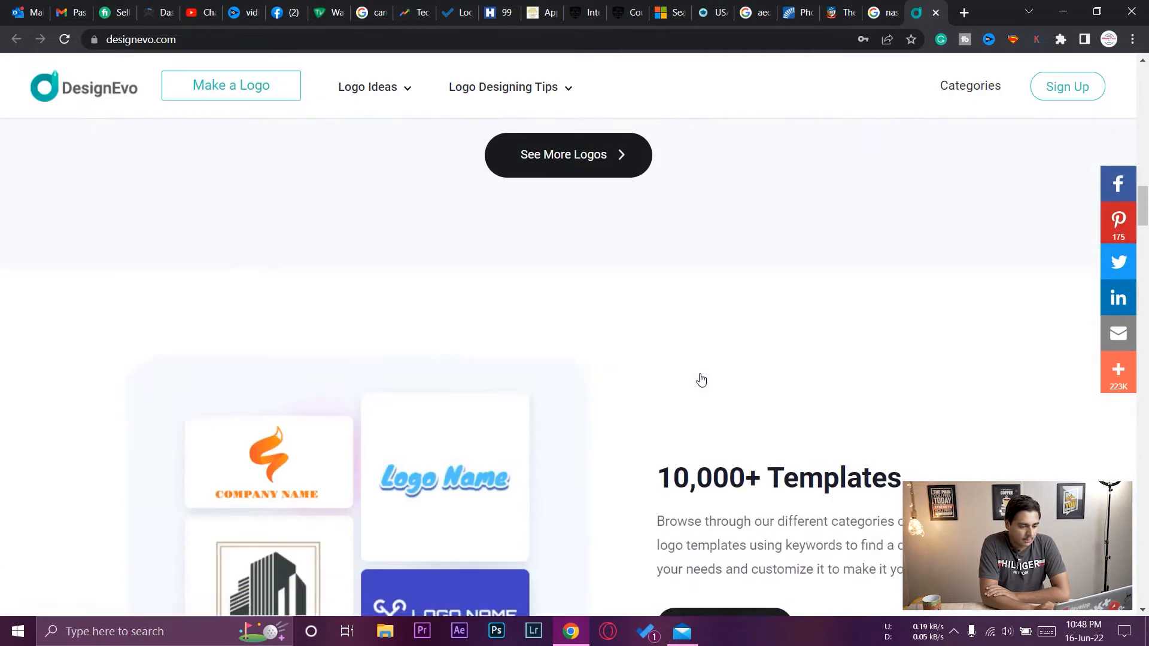
Examine the home page's brand features, logo use cases and user reviews, and return to the template categories.
{"action": "scroll", "coordinate": [702, 380], "scroll_direction": "down", "scroll_amount": 20}
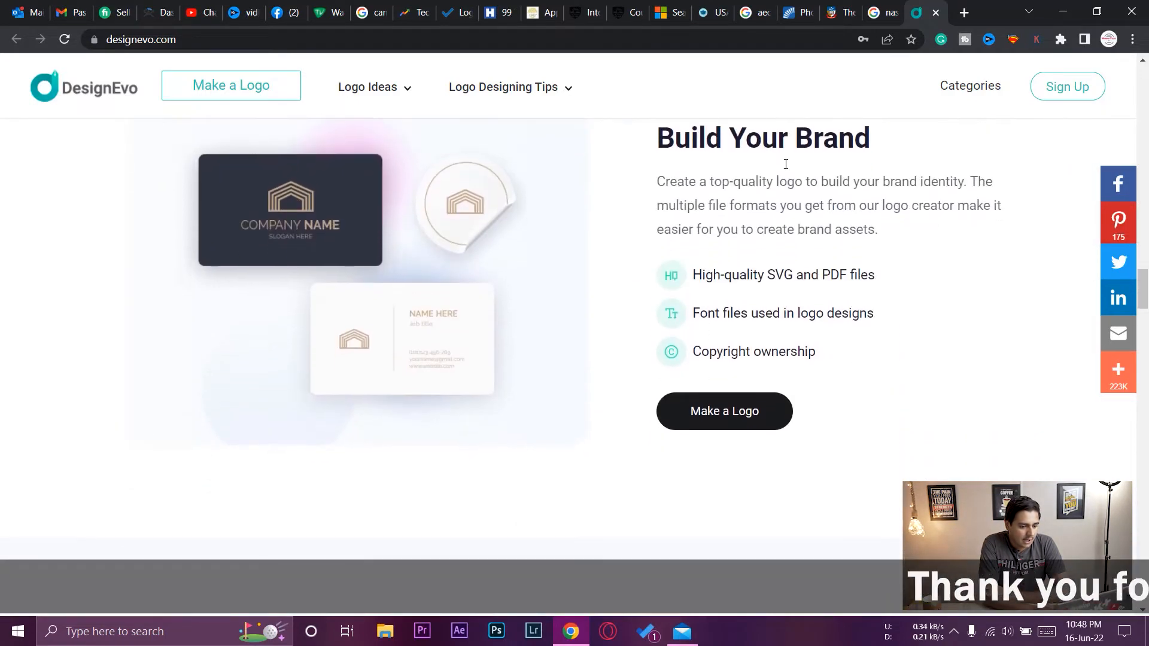
{"action": "scroll", "coordinate": [830, 237], "scroll_direction": "down", "scroll_amount": 6}
{"action": "scroll", "coordinate": [298, 419], "scroll_direction": "up", "scroll_amount": 1}
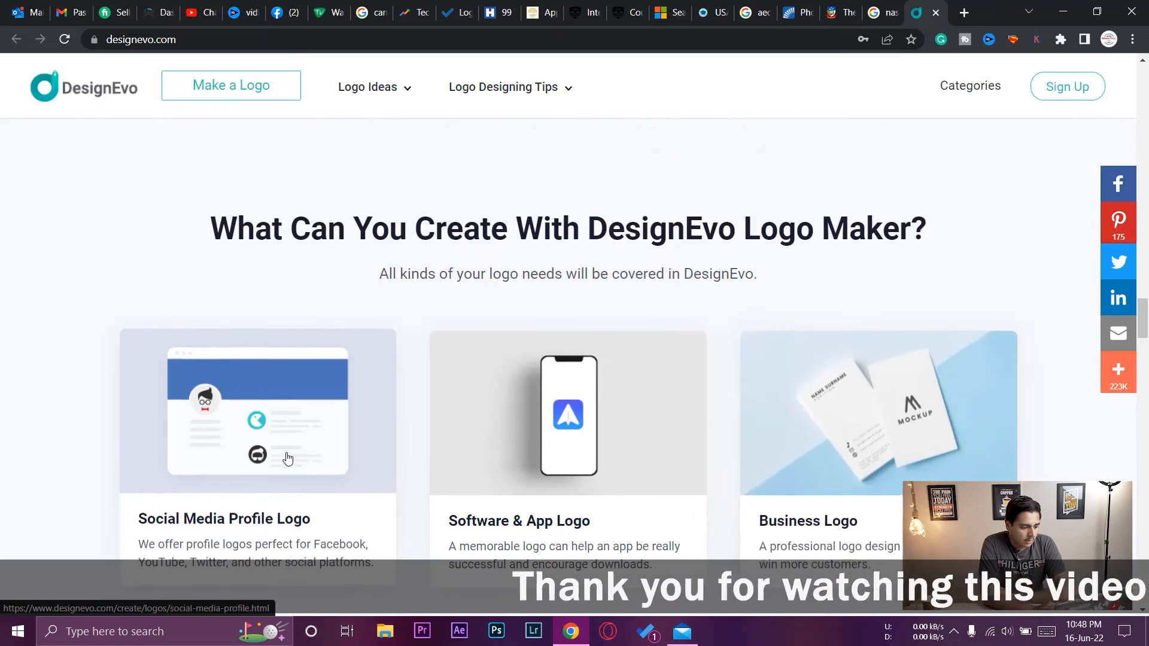
{"action": "scroll", "coordinate": [297, 459], "scroll_direction": "down", "scroll_amount": 2}
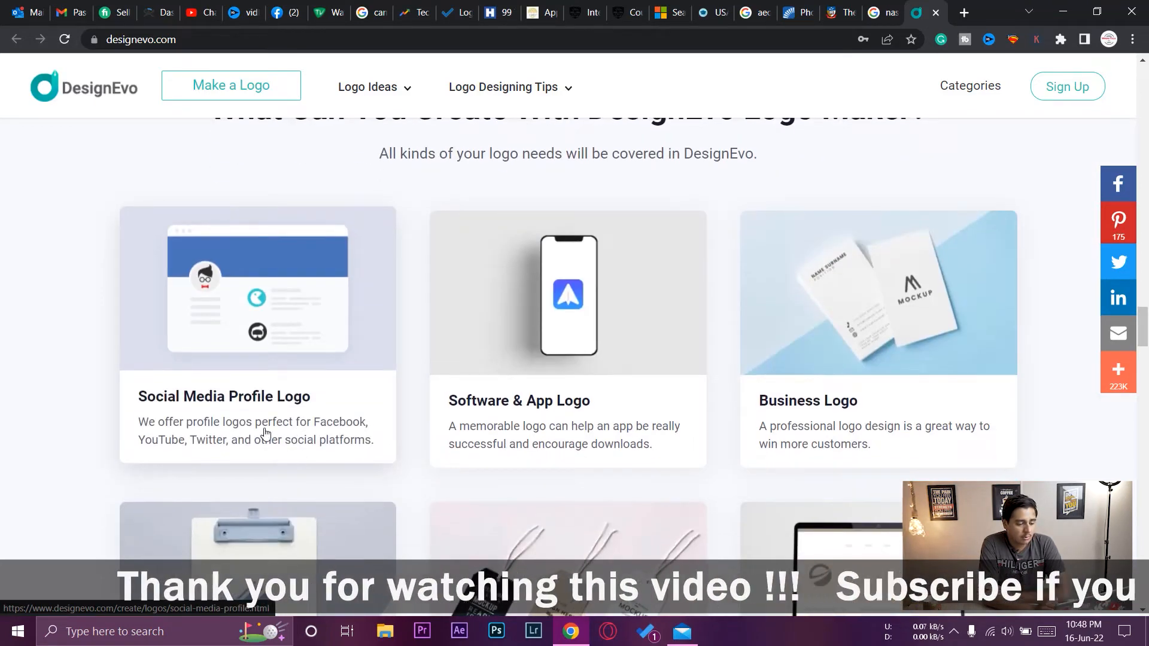
{"action": "scroll", "coordinate": [523, 443], "scroll_direction": "down", "scroll_amount": 10}
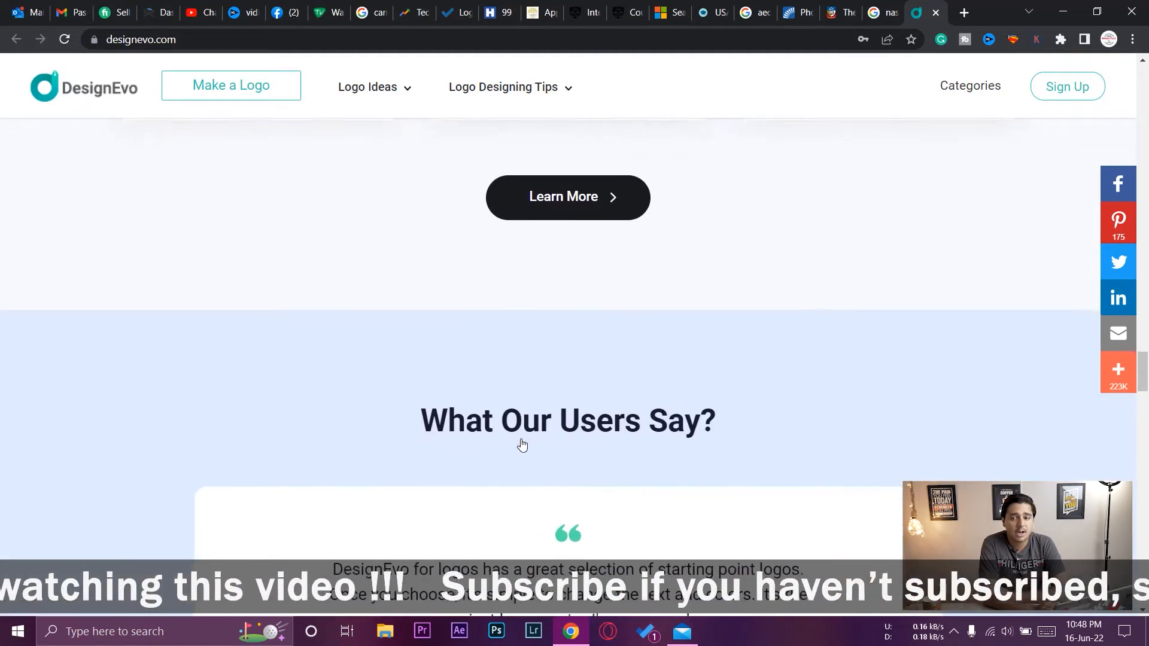
{"action": "scroll", "coordinate": [523, 445], "scroll_direction": "up", "scroll_amount": 10}
{"action": "scroll", "coordinate": [521, 441], "scroll_direction": "down", "scroll_amount": 5}
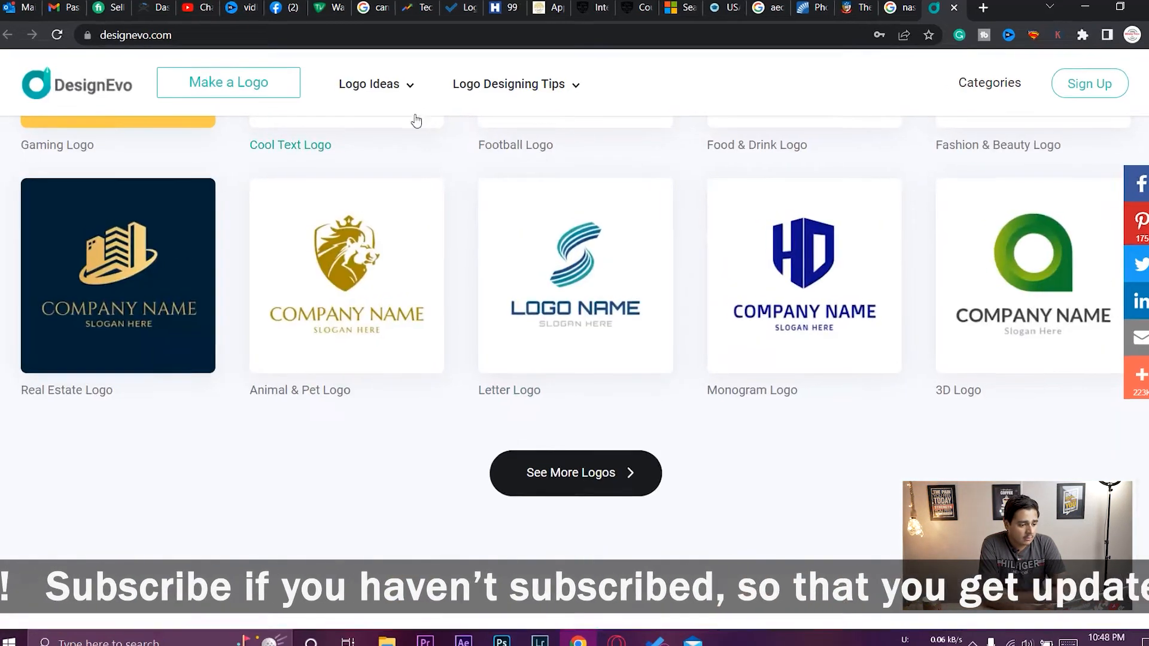
Open the Healthcare Logo ideas page and look through its logo templates.
{"action": "mouse_move", "coordinate": [392, 87]}
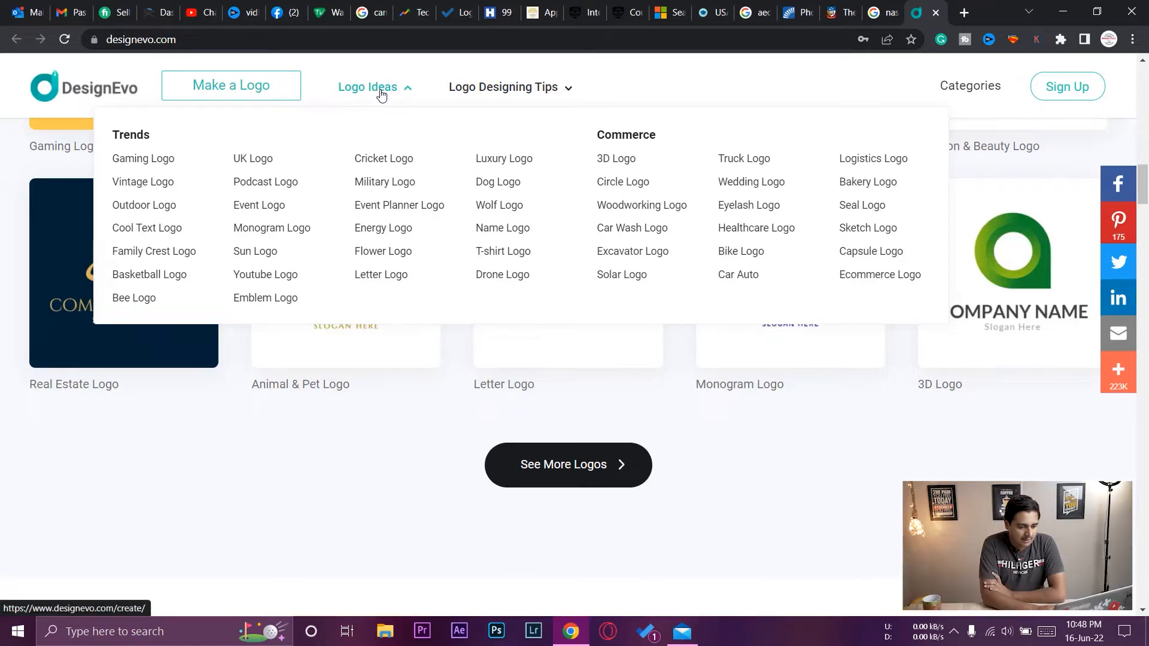
{"action": "left_click", "coordinate": [756, 231]}
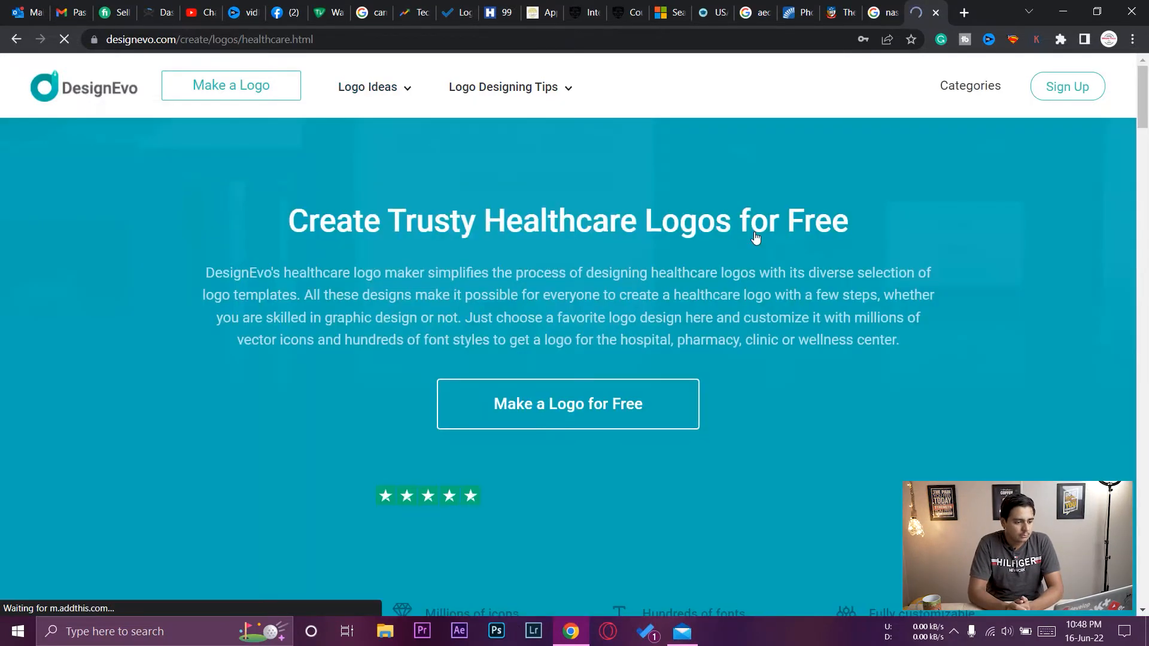
{"action": "scroll", "coordinate": [756, 238], "scroll_direction": "down", "scroll_amount": 14}
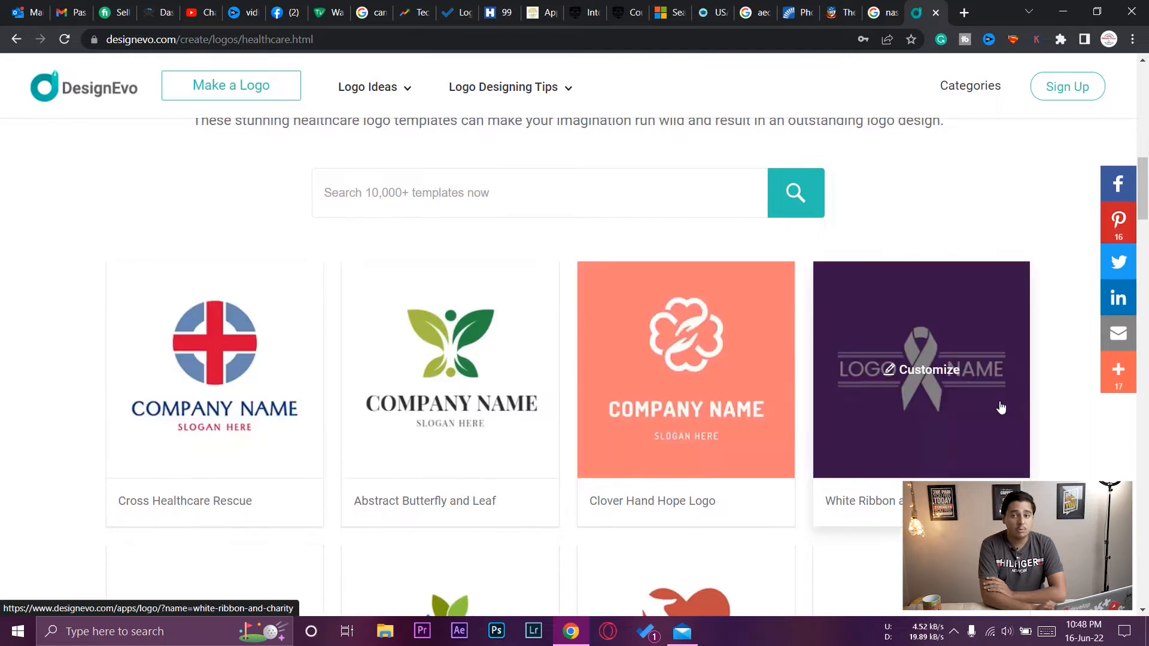
{"action": "scroll", "coordinate": [1000, 405], "scroll_direction": "down", "scroll_amount": 2}
{"action": "scroll", "coordinate": [1063, 473], "scroll_direction": "down", "scroll_amount": 6}
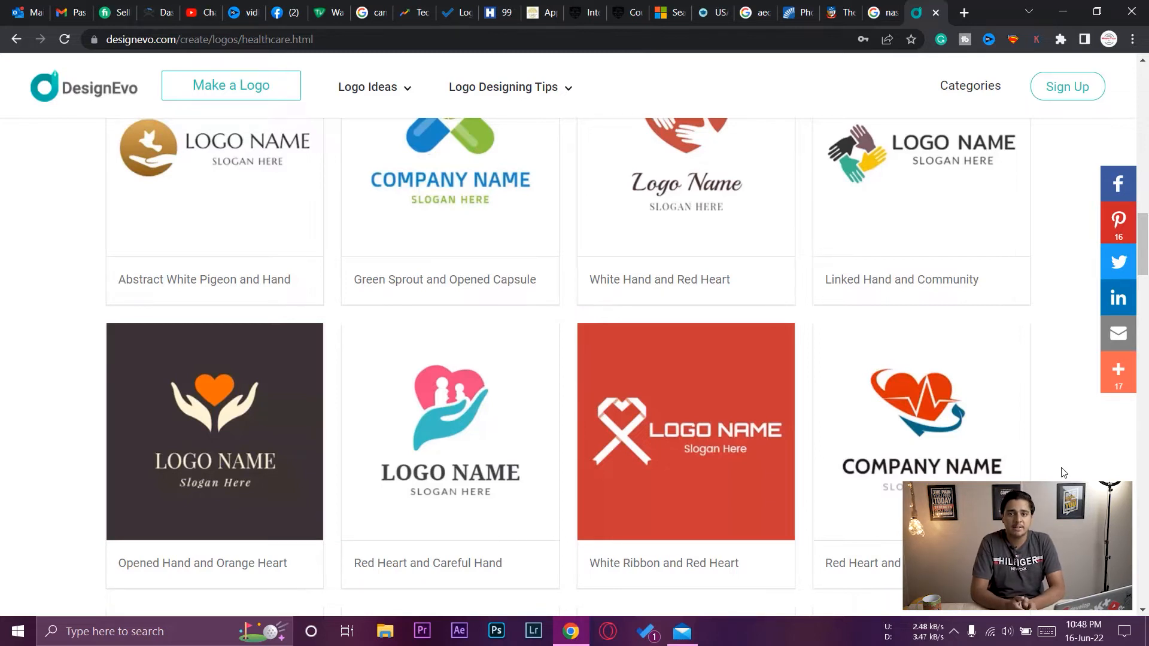
{"action": "scroll", "coordinate": [1063, 472], "scroll_direction": "down", "scroll_amount": 3}
{"action": "scroll", "coordinate": [1063, 472], "scroll_direction": "down", "scroll_amount": 10}
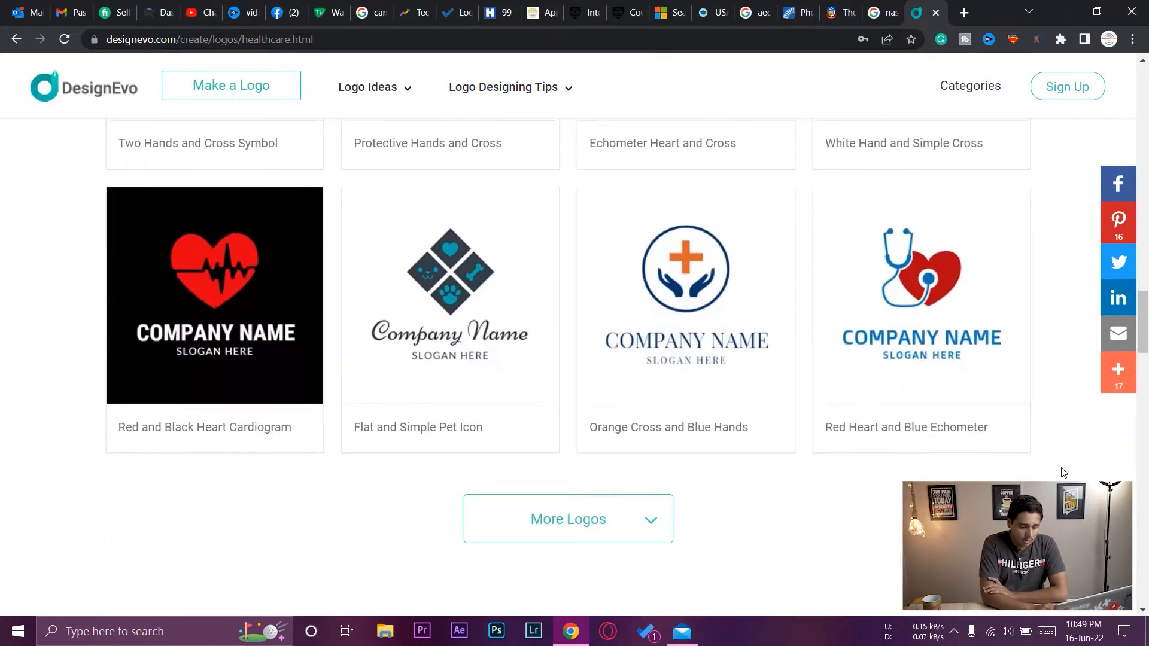
{"action": "scroll", "coordinate": [1062, 472], "scroll_direction": "up", "scroll_amount": 20}
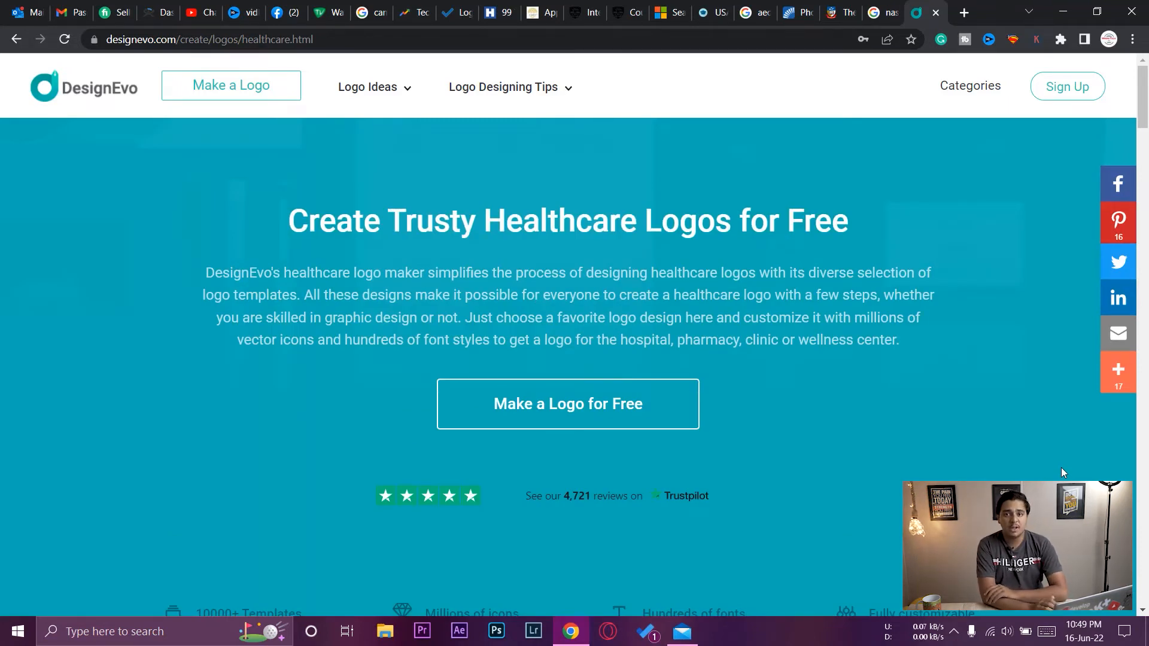
Open the account sign-up form, switch it to Login and log in to the existing account.
{"action": "left_click", "coordinate": [1069, 88]}
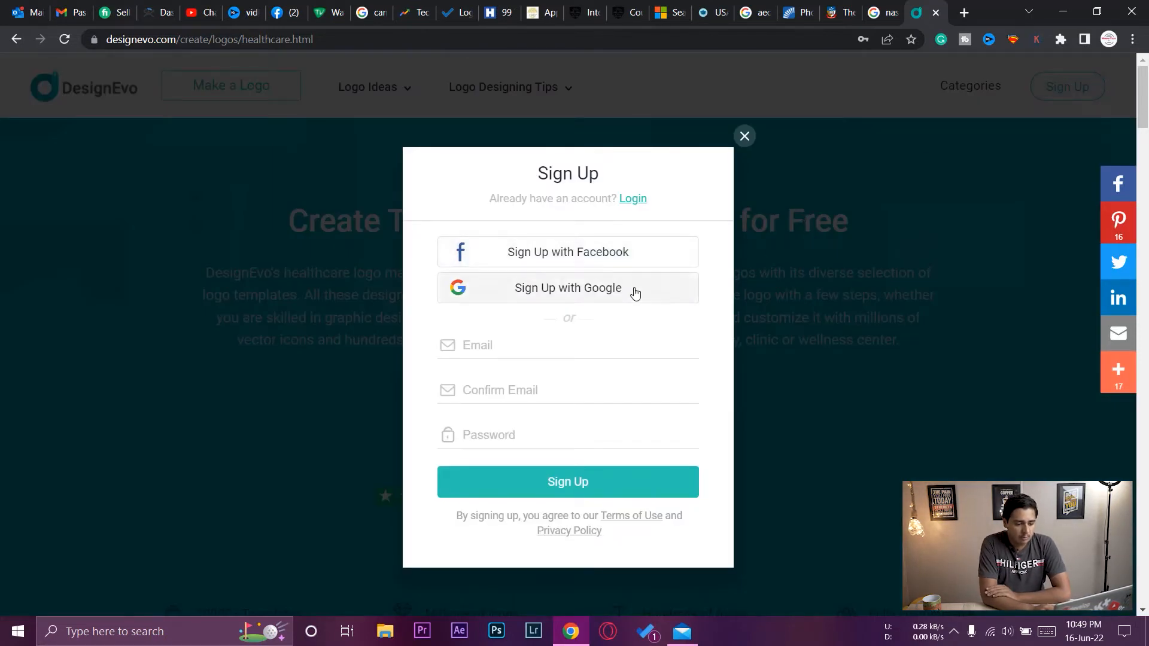
{"action": "left_click", "coordinate": [550, 339]}
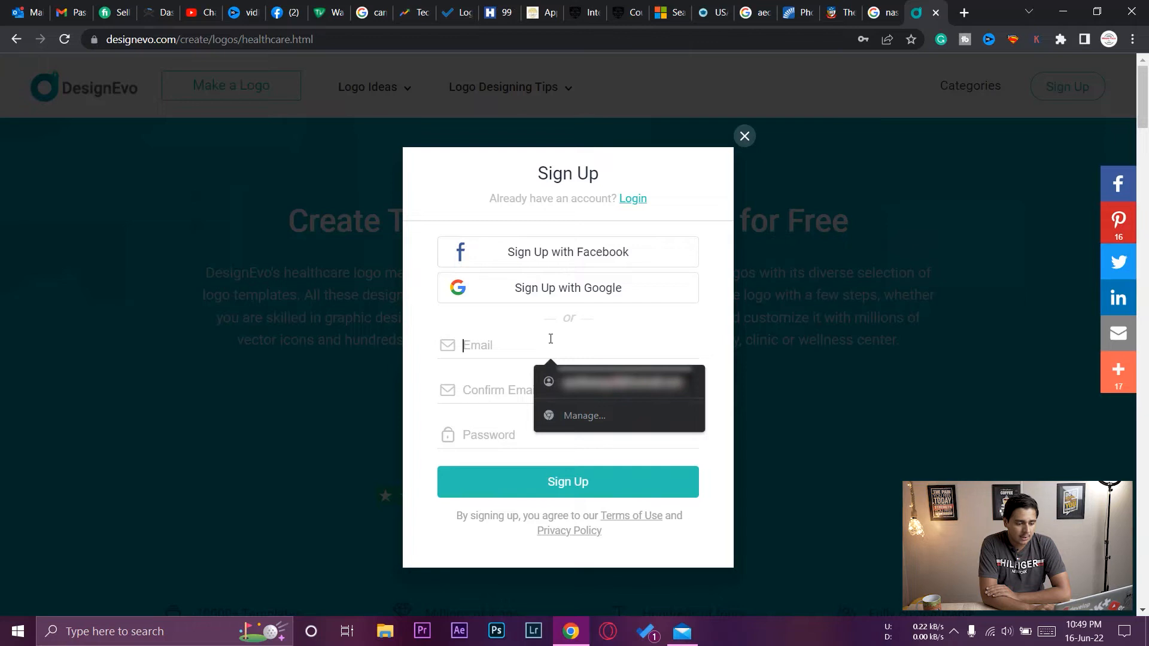
{"action": "left_click", "coordinate": [716, 327]}
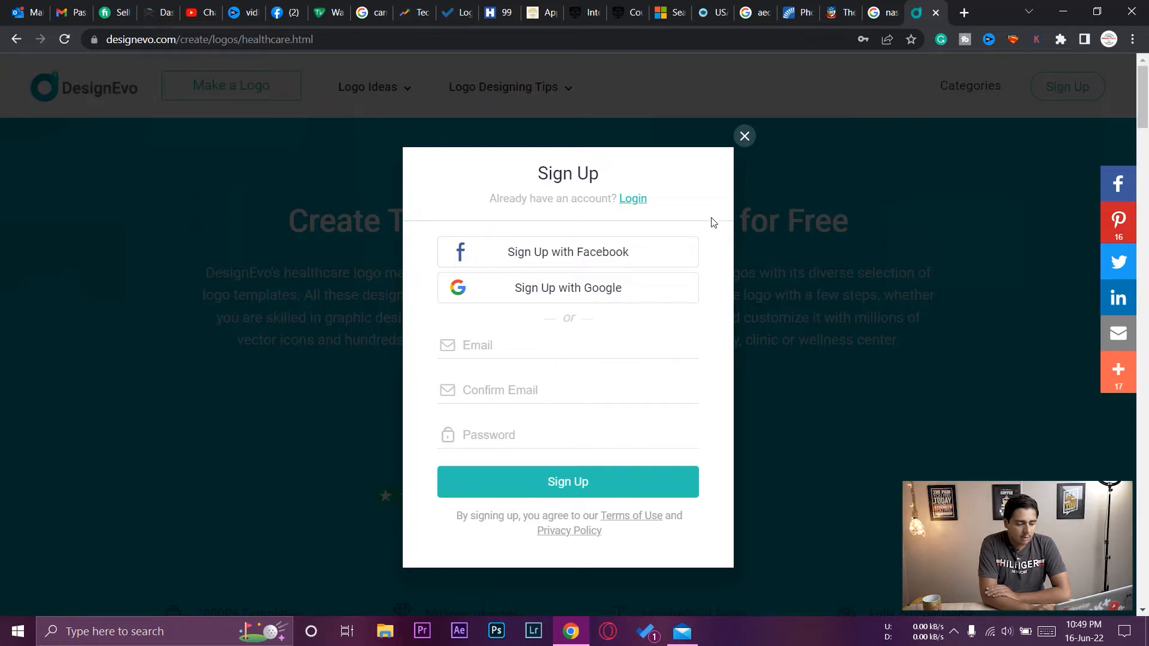
{"action": "left_click", "coordinate": [638, 205]}
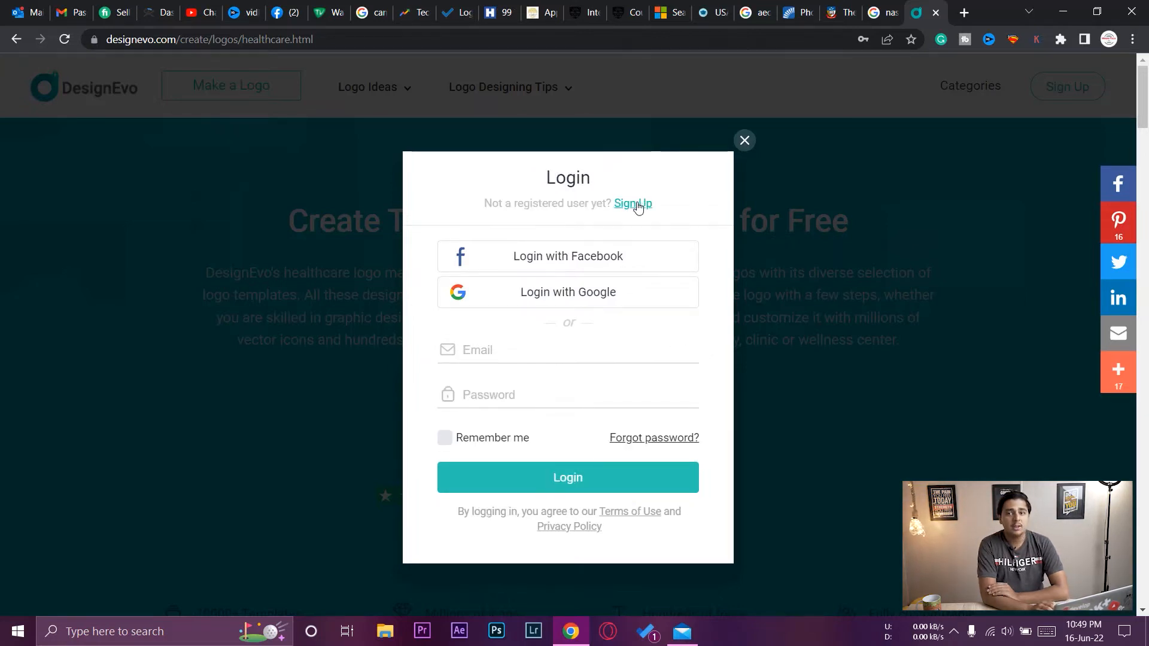
{"action": "left_click", "coordinate": [620, 480]}
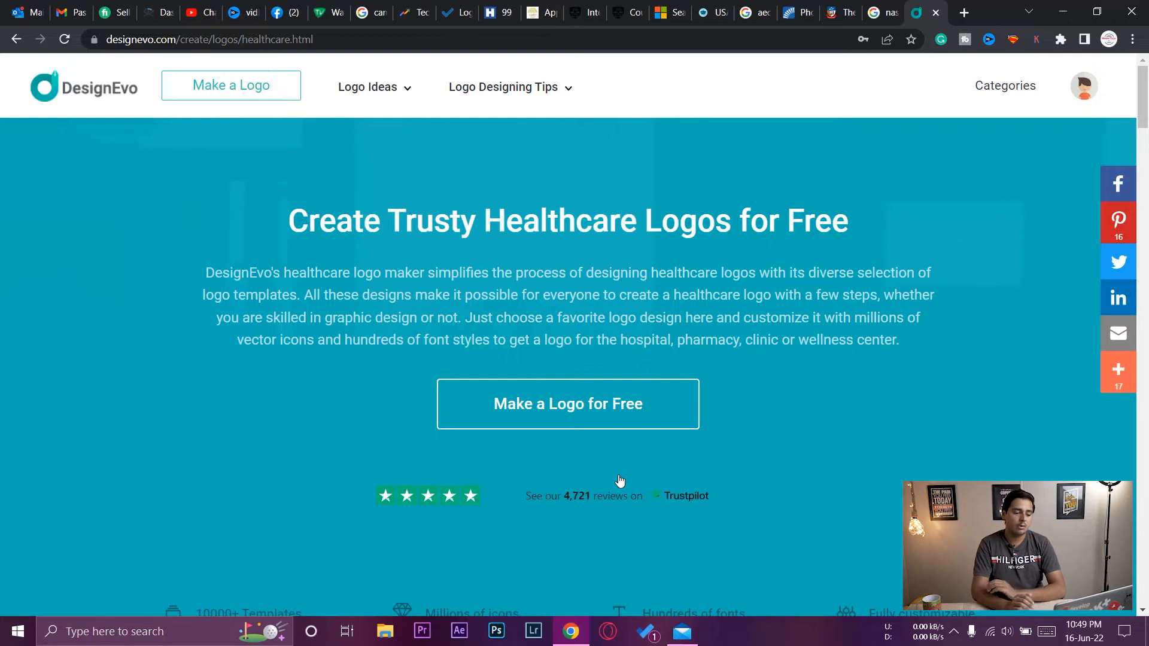
Browse the healthcare logo templates again while logged in.
{"action": "scroll", "coordinate": [891, 390], "scroll_direction": "down", "scroll_amount": 4}
{"action": "scroll", "coordinate": [890, 386], "scroll_direction": "down", "scroll_amount": 15}
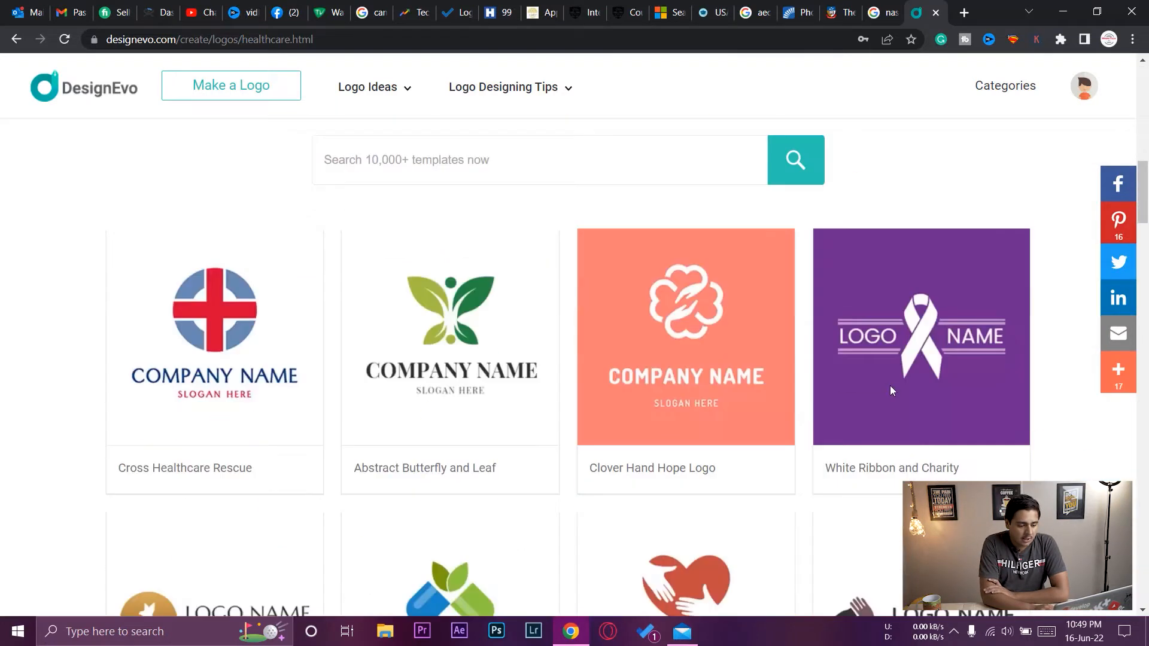
{"action": "scroll", "coordinate": [1046, 425], "scroll_direction": "down", "scroll_amount": 2}
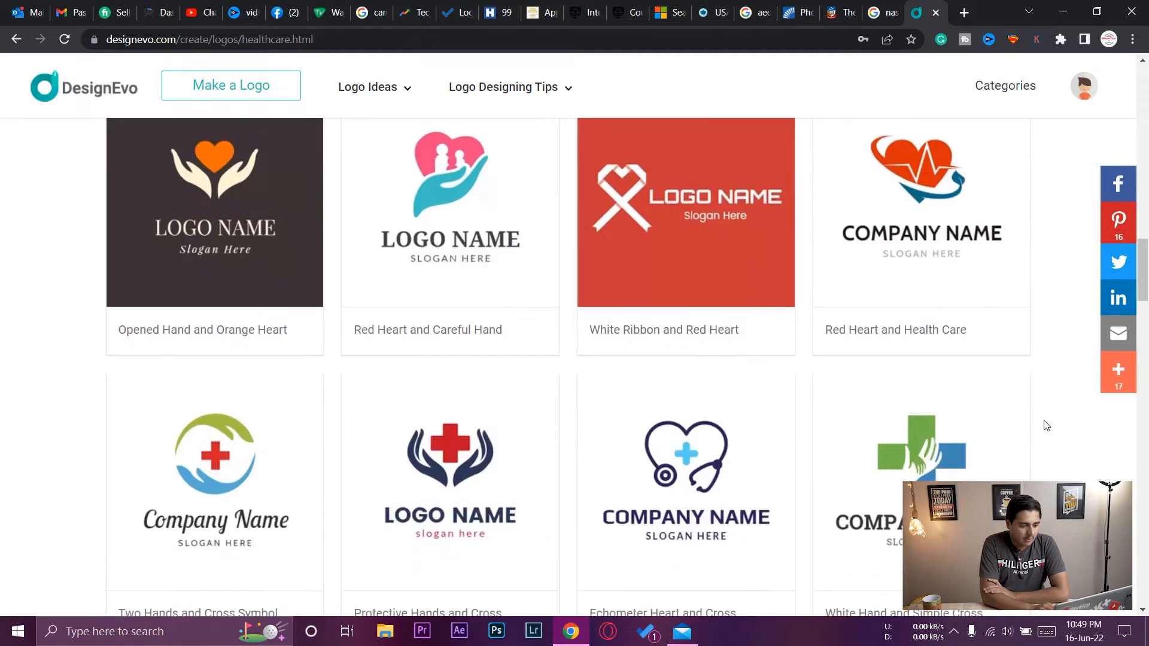
{"action": "scroll", "coordinate": [1046, 426], "scroll_direction": "up", "scroll_amount": 2}
{"action": "scroll", "coordinate": [1045, 425], "scroll_direction": "down", "scroll_amount": 2}
{"action": "scroll", "coordinate": [1045, 425], "scroll_direction": "up", "scroll_amount": 15}
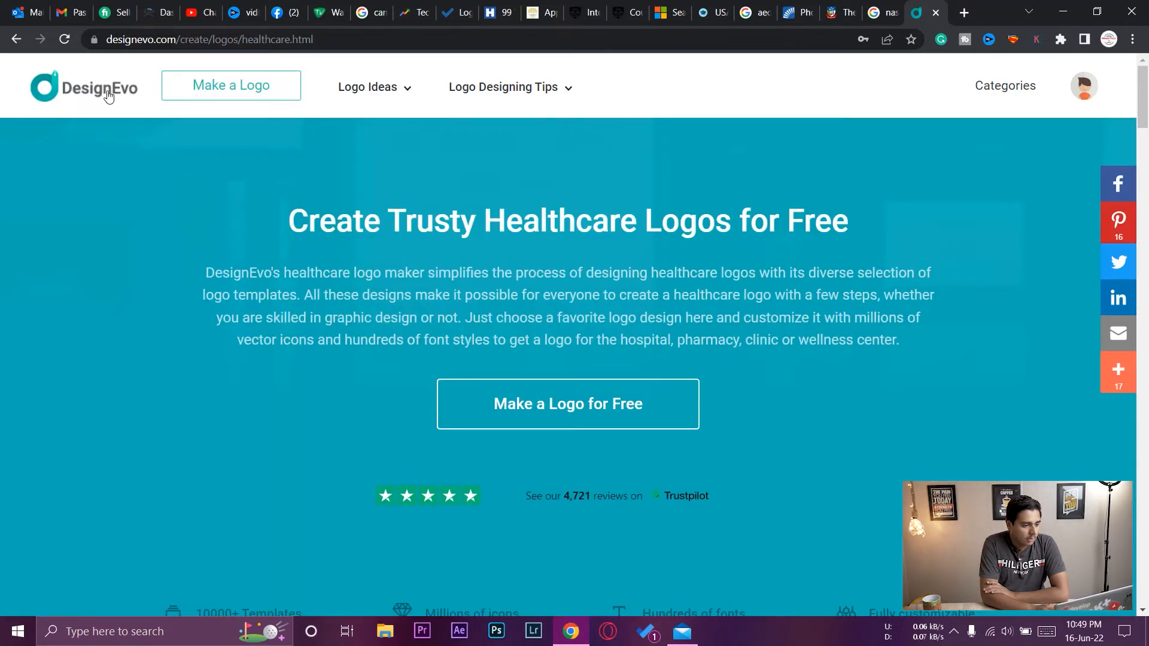
Return to the DesignEvo home page and open the Gaming Logo page from the Trends logo ideas.
{"action": "left_click", "coordinate": [108, 96]}
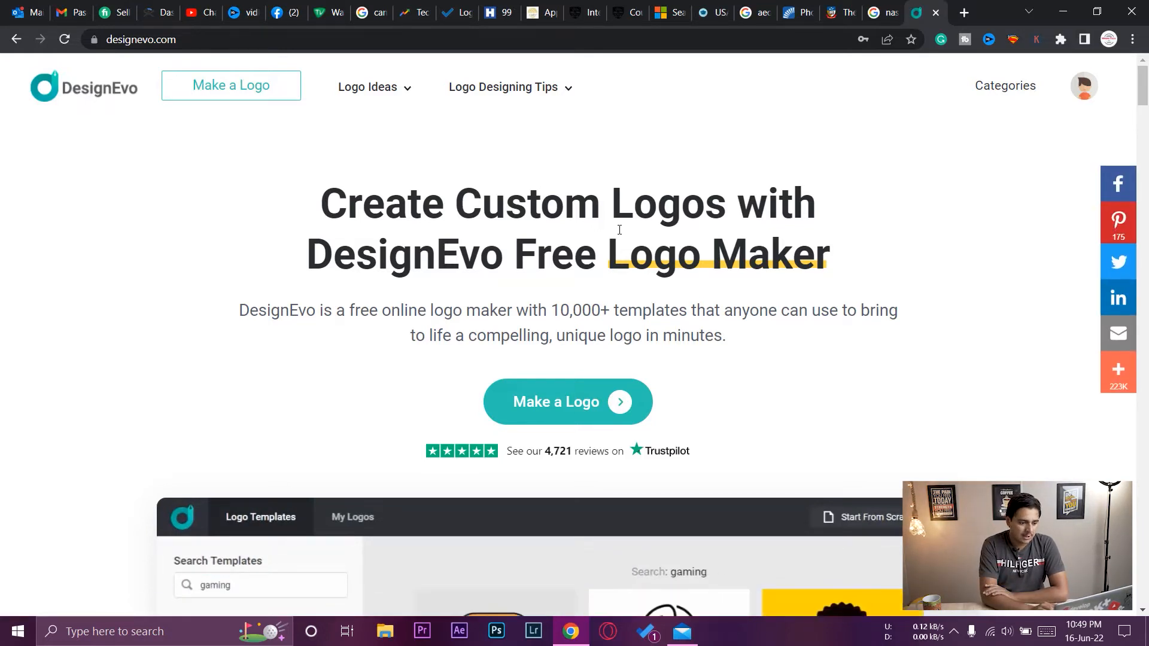
{"action": "mouse_move", "coordinate": [378, 91]}
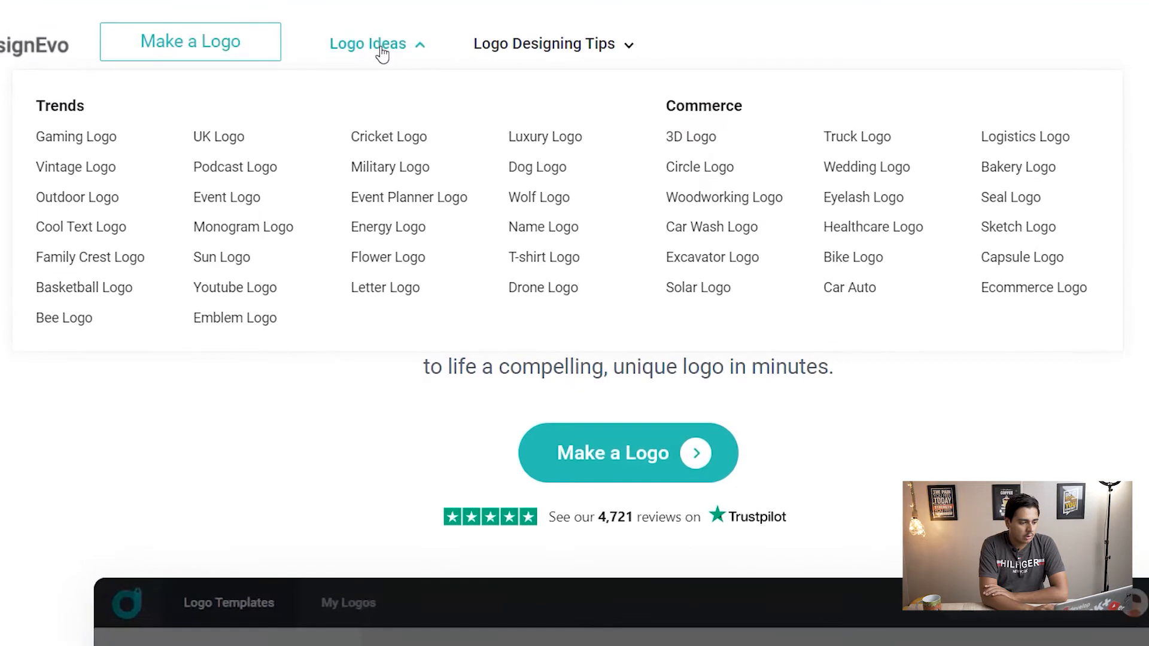
{"action": "mouse_move", "coordinate": [367, 62]}
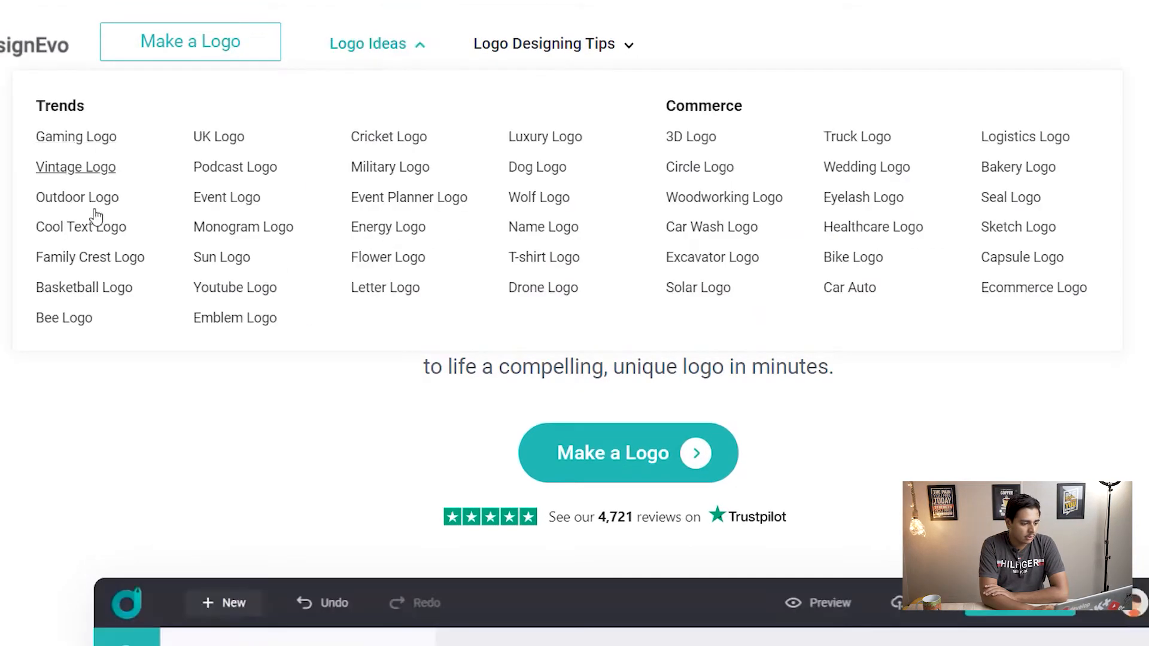
{"action": "left_click", "coordinate": [87, 143]}
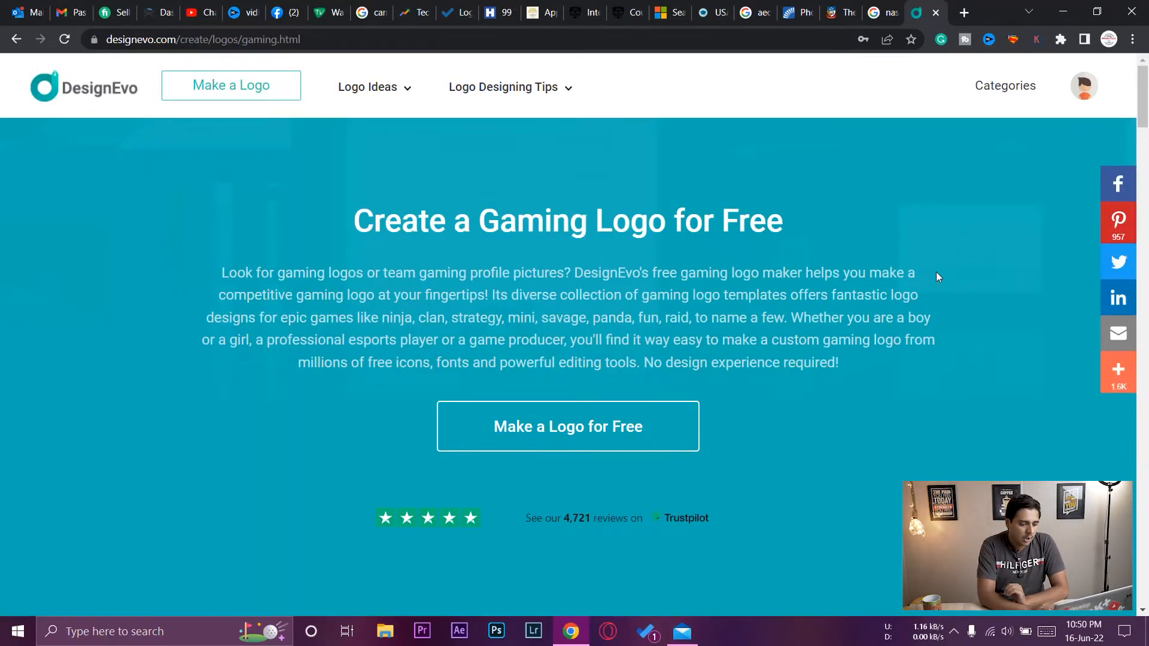
Look through the gaming logo templates and load more logos beyond the initial set.
{"action": "scroll", "coordinate": [937, 275], "scroll_direction": "down", "scroll_amount": 15}
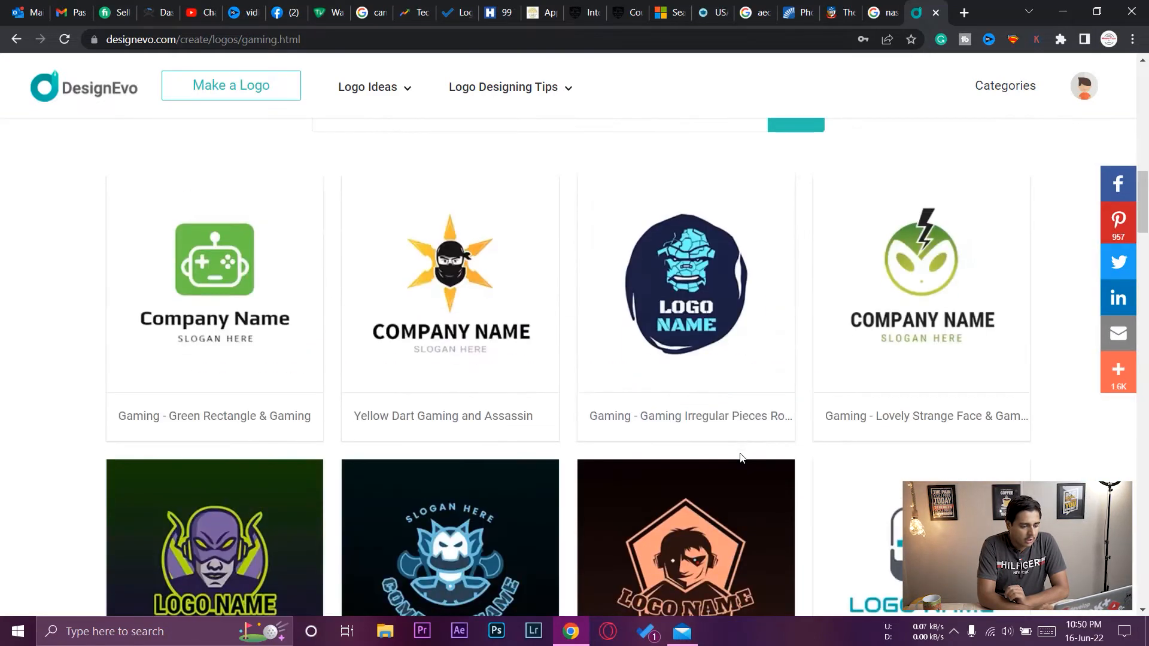
{"action": "scroll", "coordinate": [862, 448], "scroll_direction": "up", "scroll_amount": 2}
{"action": "scroll", "coordinate": [864, 449], "scroll_direction": "down", "scroll_amount": 4}
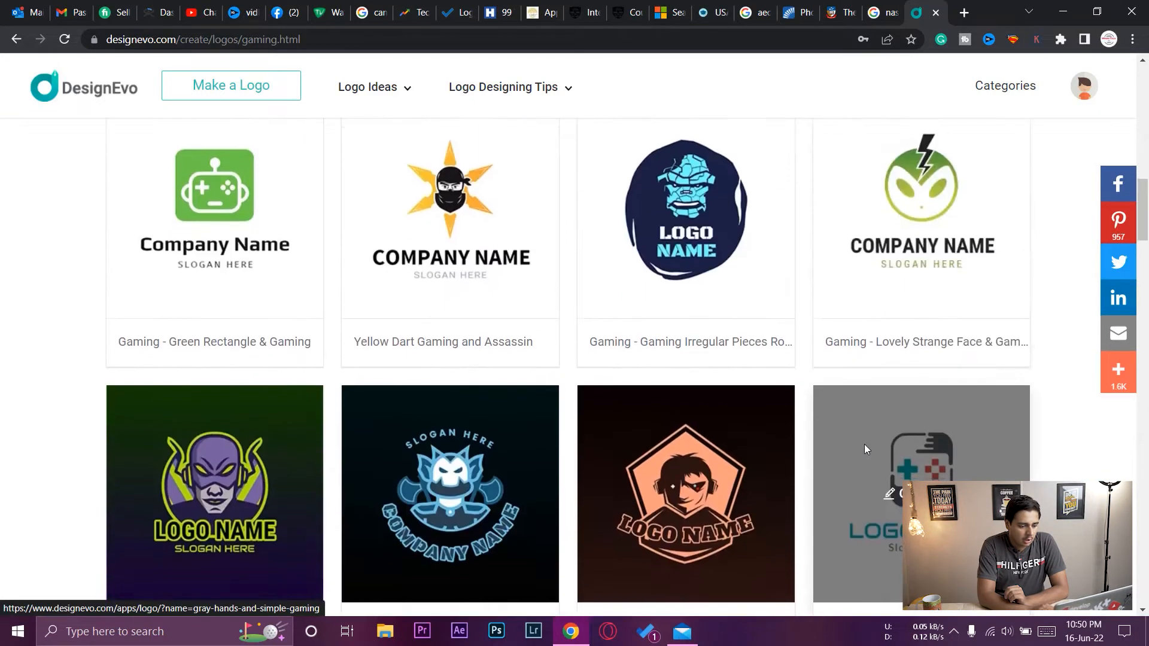
{"action": "scroll", "coordinate": [864, 448], "scroll_direction": "down", "scroll_amount": 12}
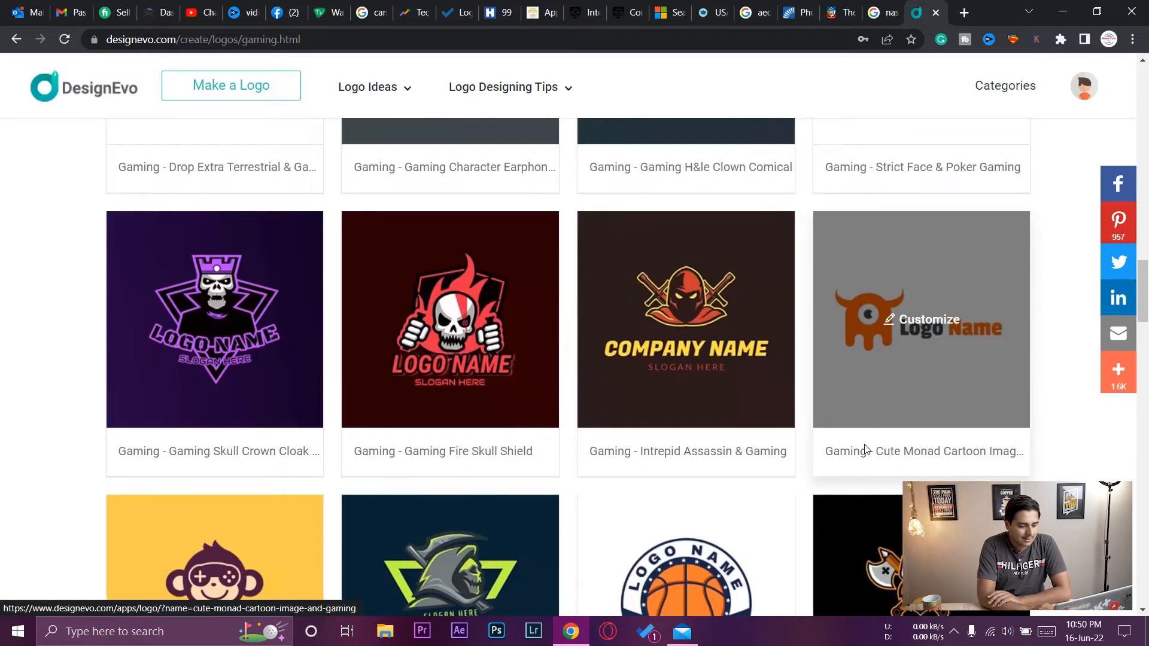
{"action": "scroll", "coordinate": [865, 449], "scroll_direction": "down", "scroll_amount": 8}
{"action": "scroll", "coordinate": [865, 450], "scroll_direction": "up", "scroll_amount": 4}
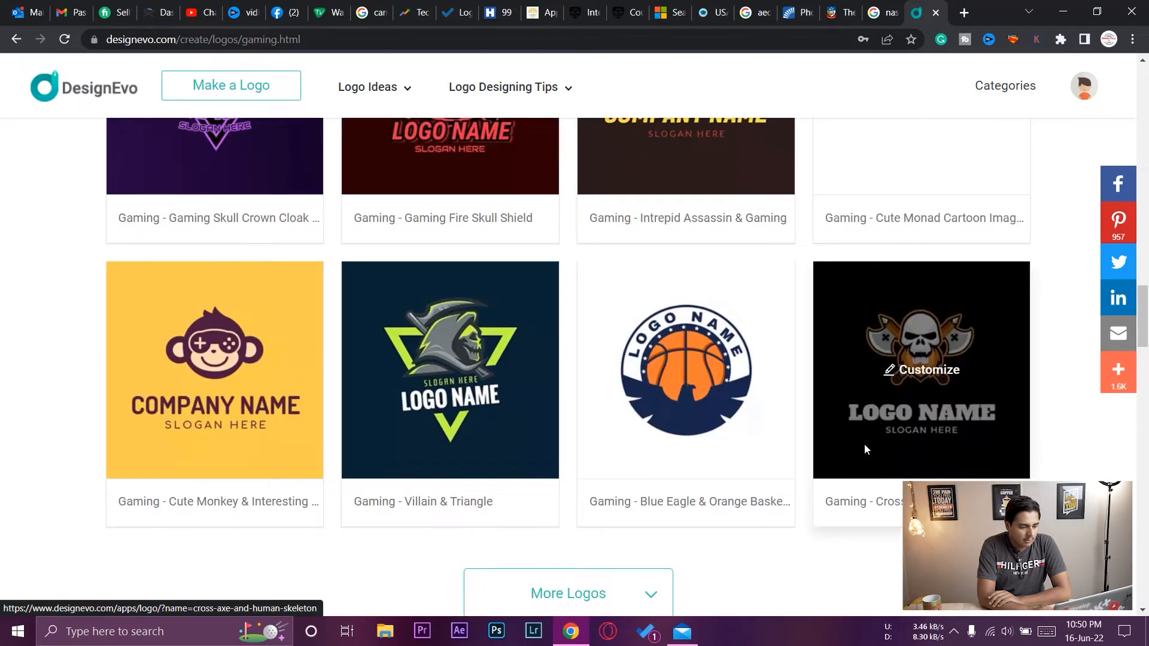
{"action": "scroll", "coordinate": [864, 450], "scroll_direction": "down", "scroll_amount": 3}
{"action": "left_click", "coordinate": [635, 403]}
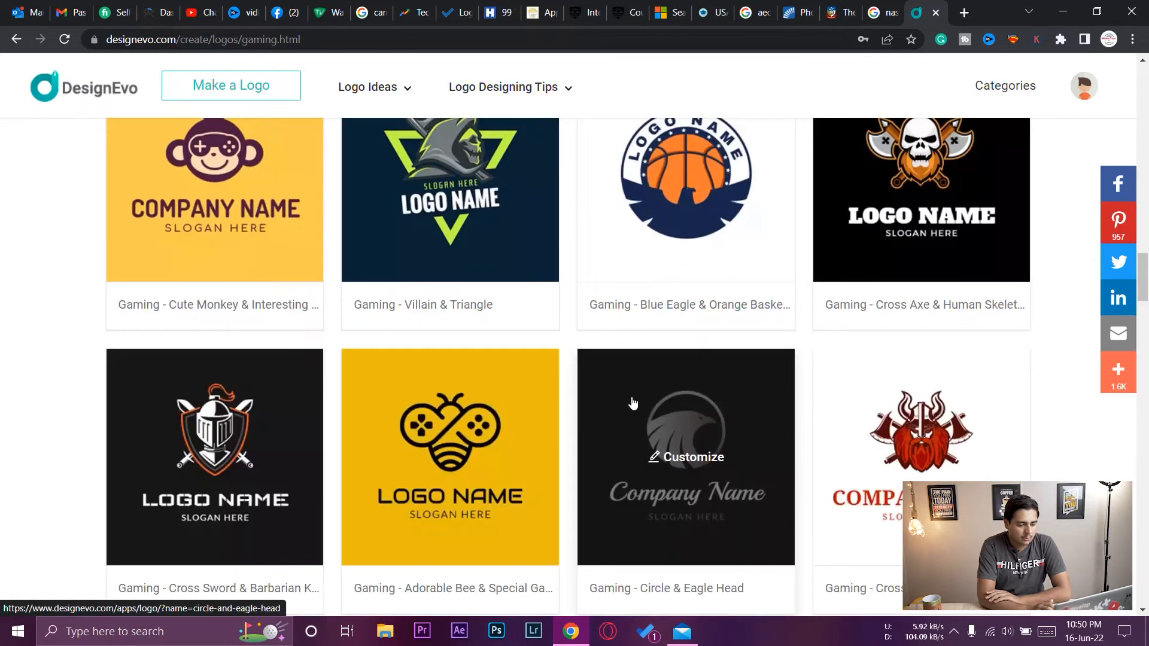
{"action": "scroll", "coordinate": [634, 402], "scroll_direction": "down", "scroll_amount": 8}
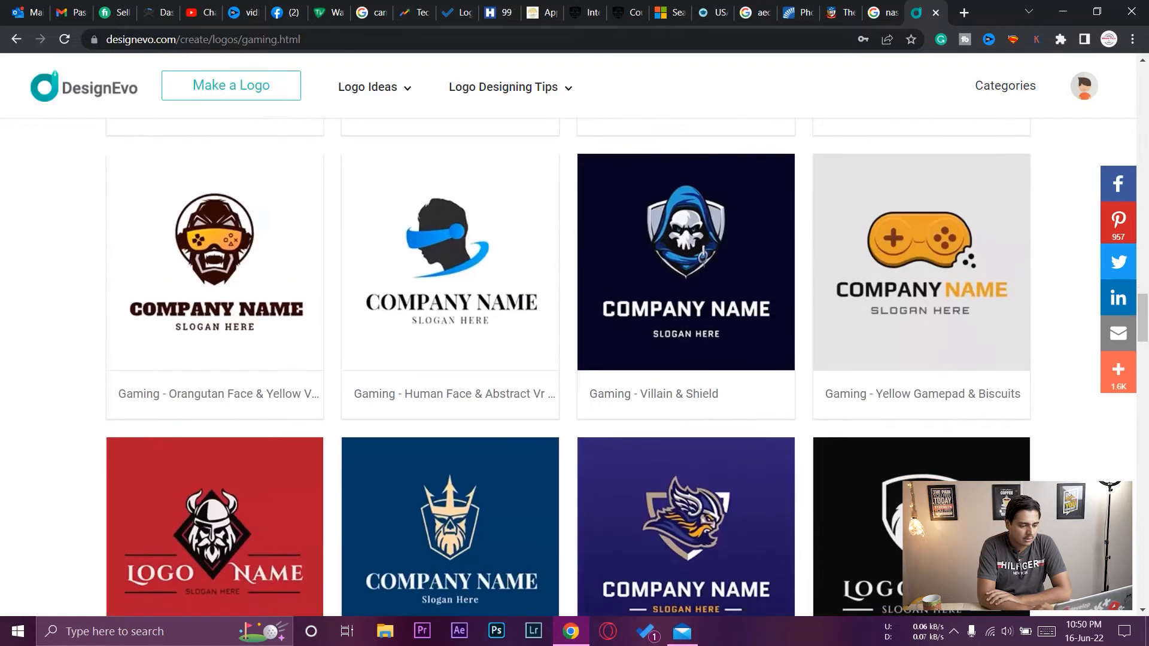
Open the Rhombus Simple Viking Figure gaming logo template for customization.
{"action": "scroll", "coordinate": [634, 402], "scroll_direction": "down", "scroll_amount": 1}
{"action": "scroll", "coordinate": [633, 402], "scroll_direction": "up", "scroll_amount": 1}
{"action": "scroll", "coordinate": [633, 402], "scroll_direction": "down", "scroll_amount": 3}
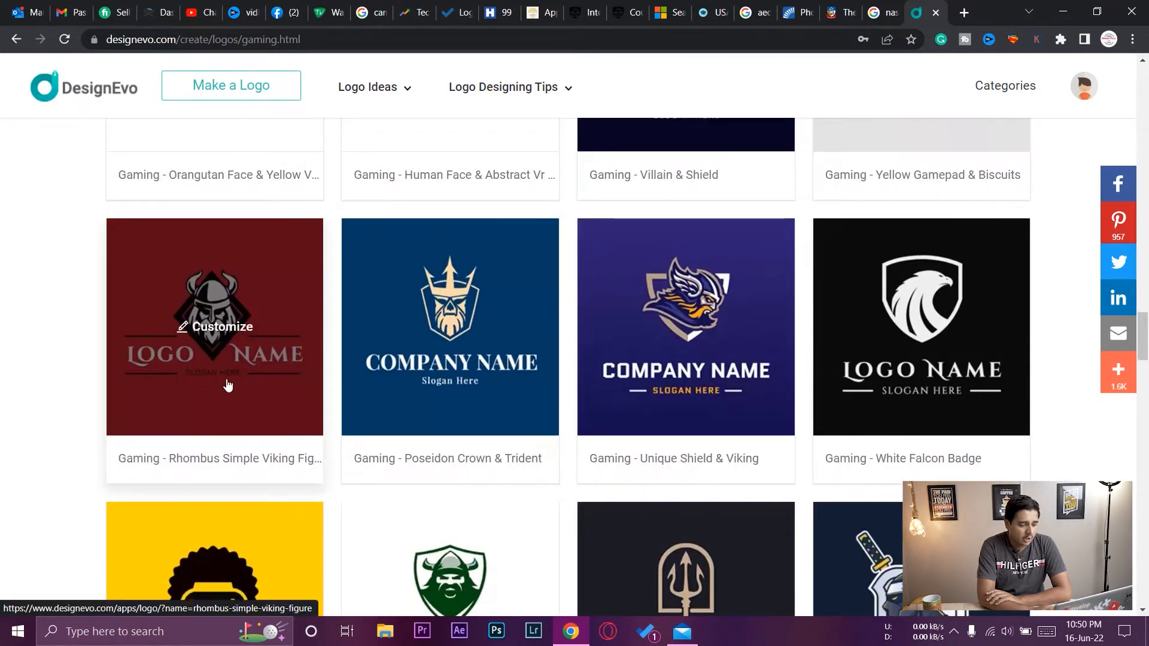
{"action": "left_click", "coordinate": [228, 327]}
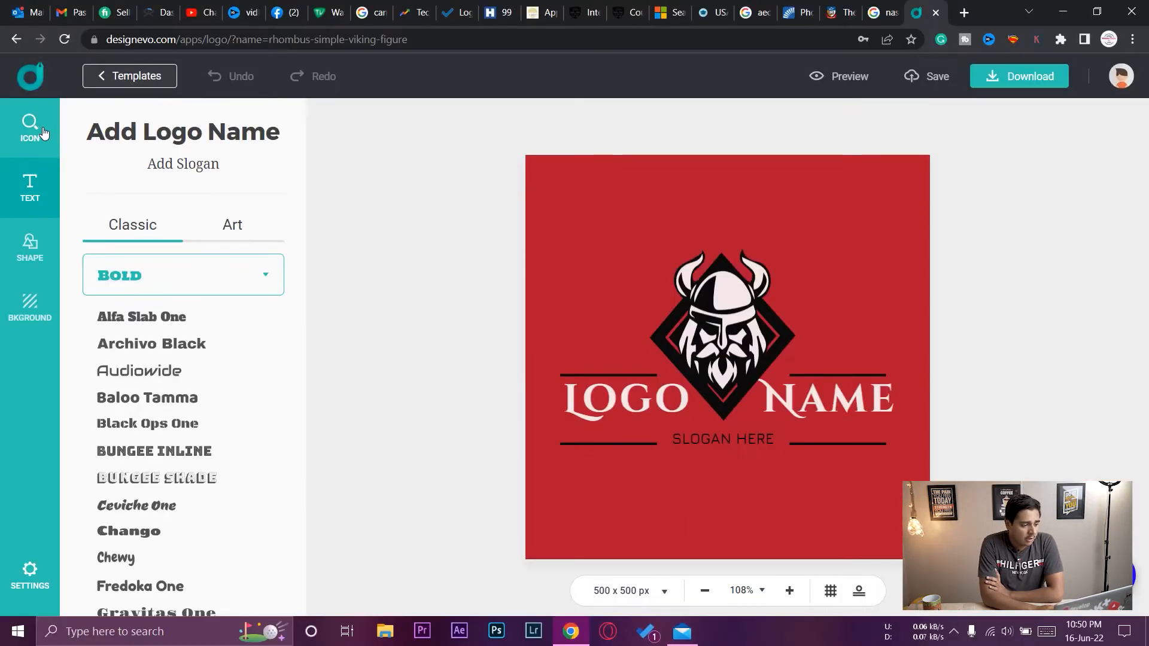
Add a solid flame from the fire icons, place it to the right of the Viking emblem and colour it yellow.
{"action": "left_click", "coordinate": [53, 107]}
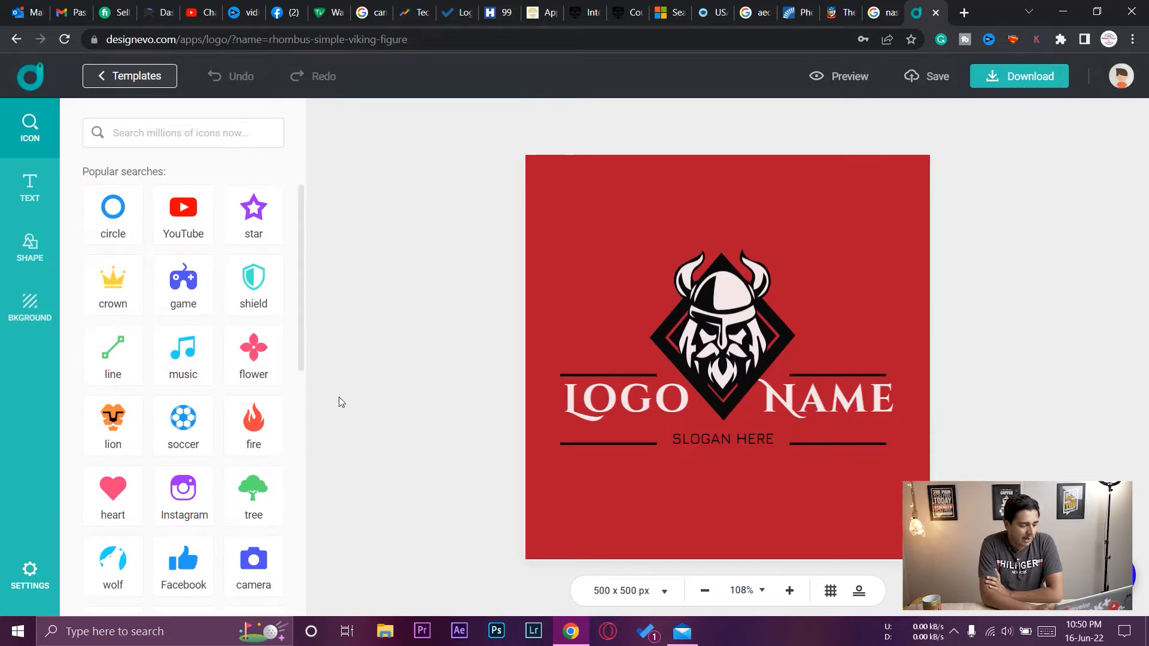
{"action": "left_click", "coordinate": [239, 442]}
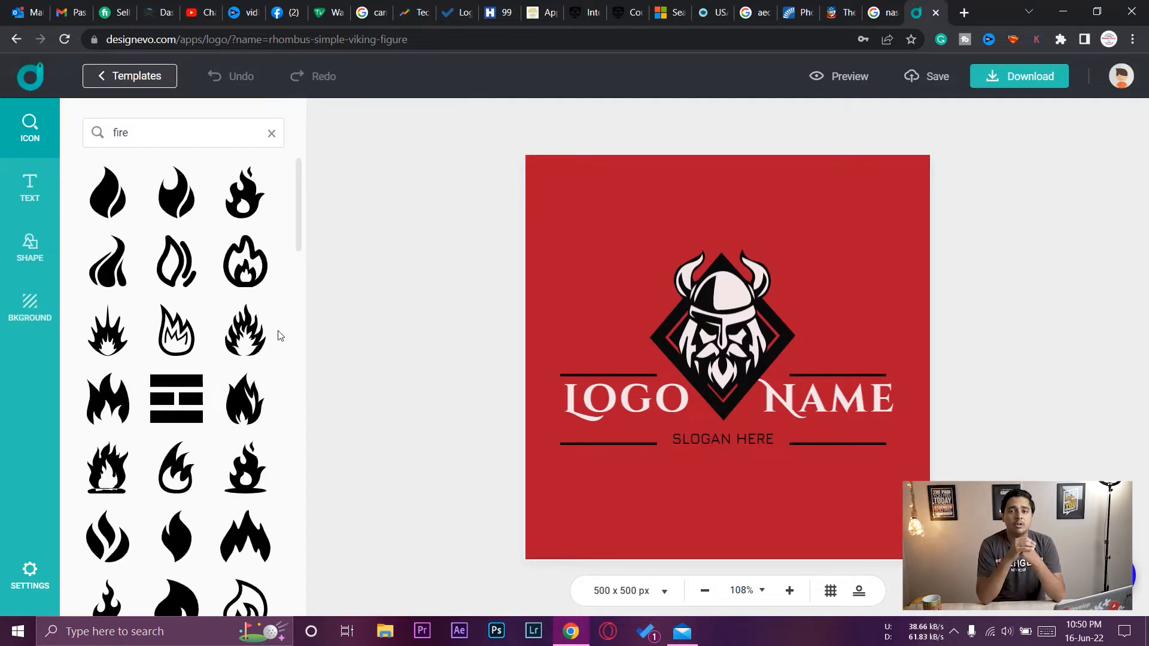
{"action": "scroll", "coordinate": [278, 336], "scroll_direction": "down", "scroll_amount": 10}
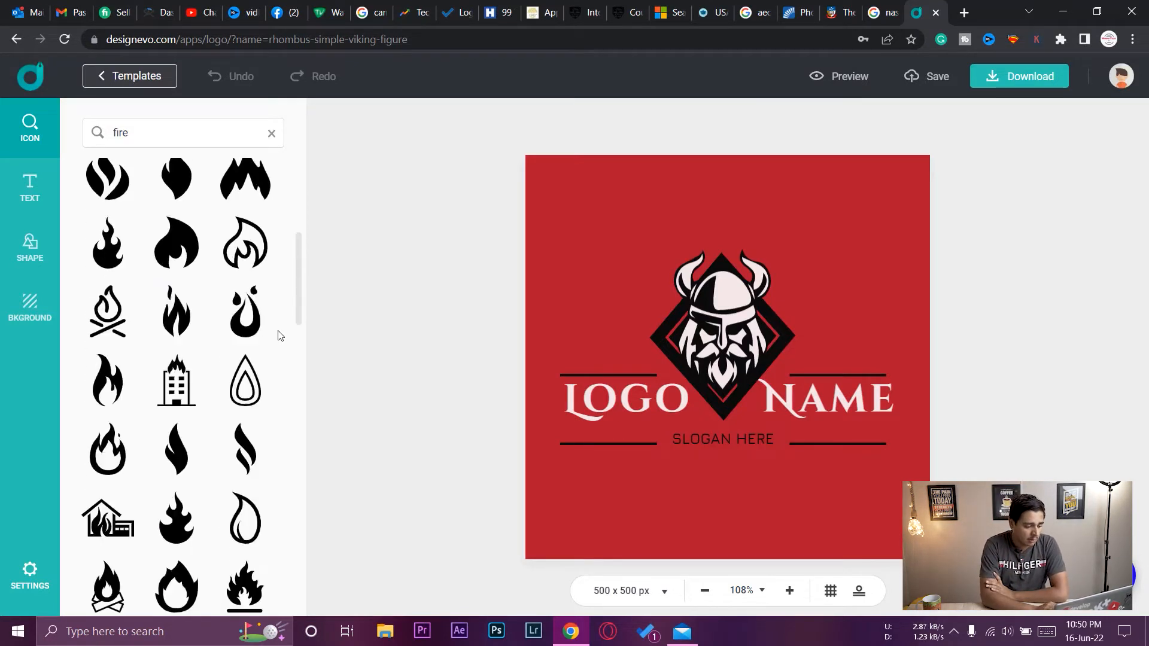
{"action": "scroll", "coordinate": [278, 336], "scroll_direction": "down", "scroll_amount": 2}
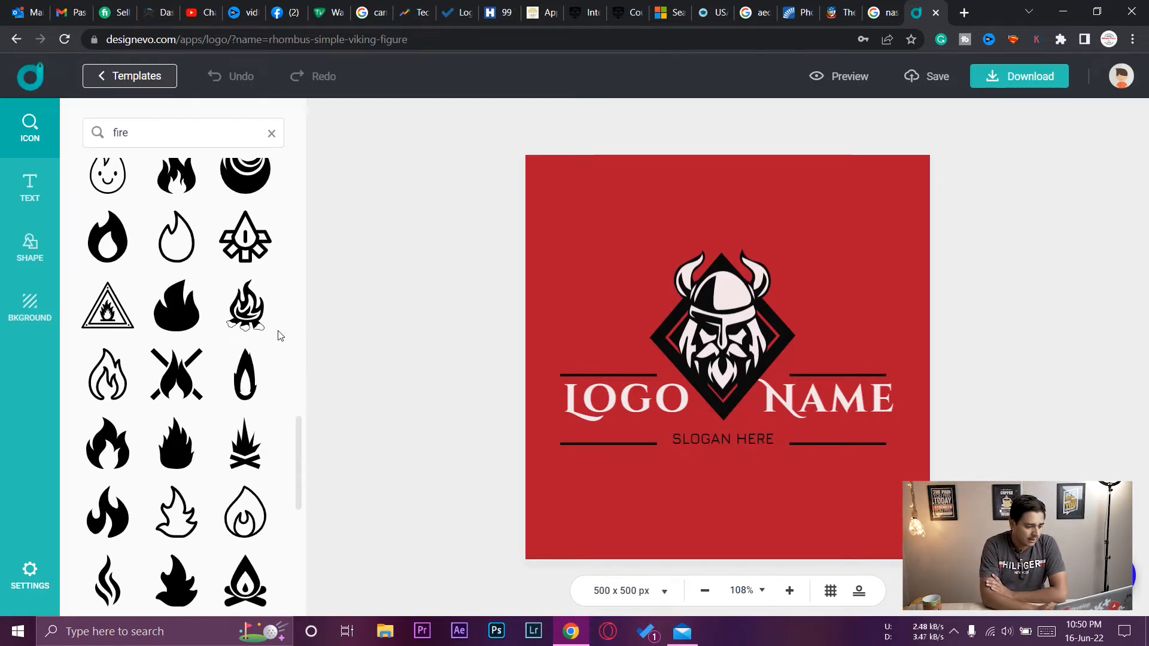
{"action": "scroll", "coordinate": [278, 336], "scroll_direction": "down", "scroll_amount": 5}
{"action": "scroll", "coordinate": [278, 335], "scroll_direction": "up", "scroll_amount": 6}
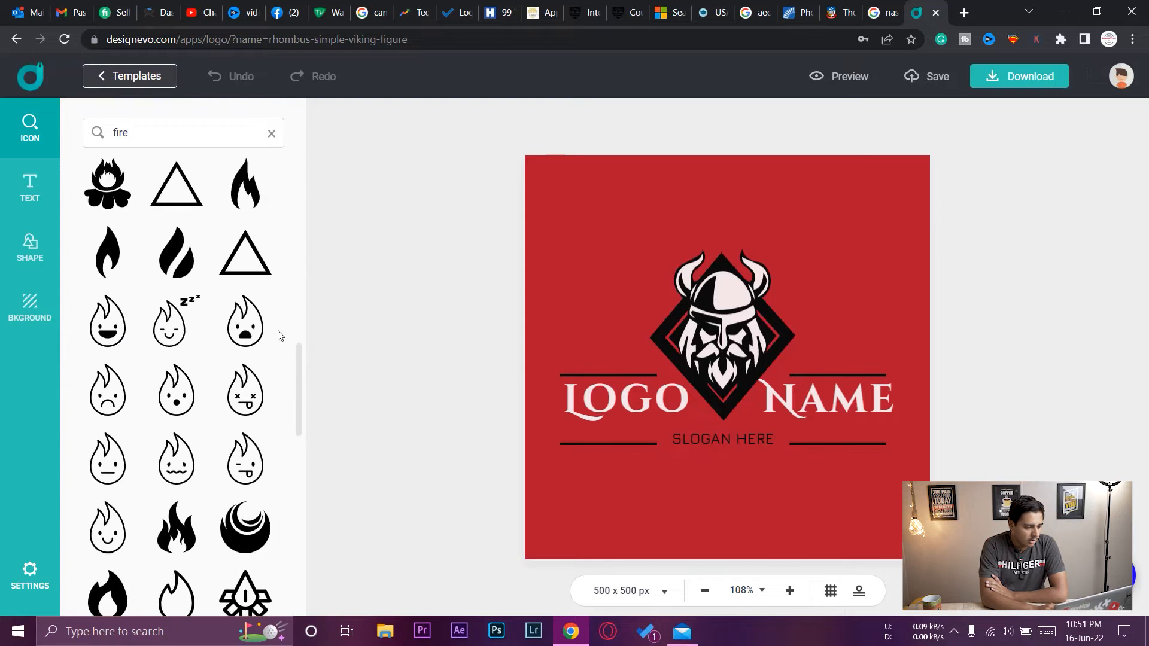
{"action": "scroll", "coordinate": [278, 335], "scroll_direction": "up", "scroll_amount": 3}
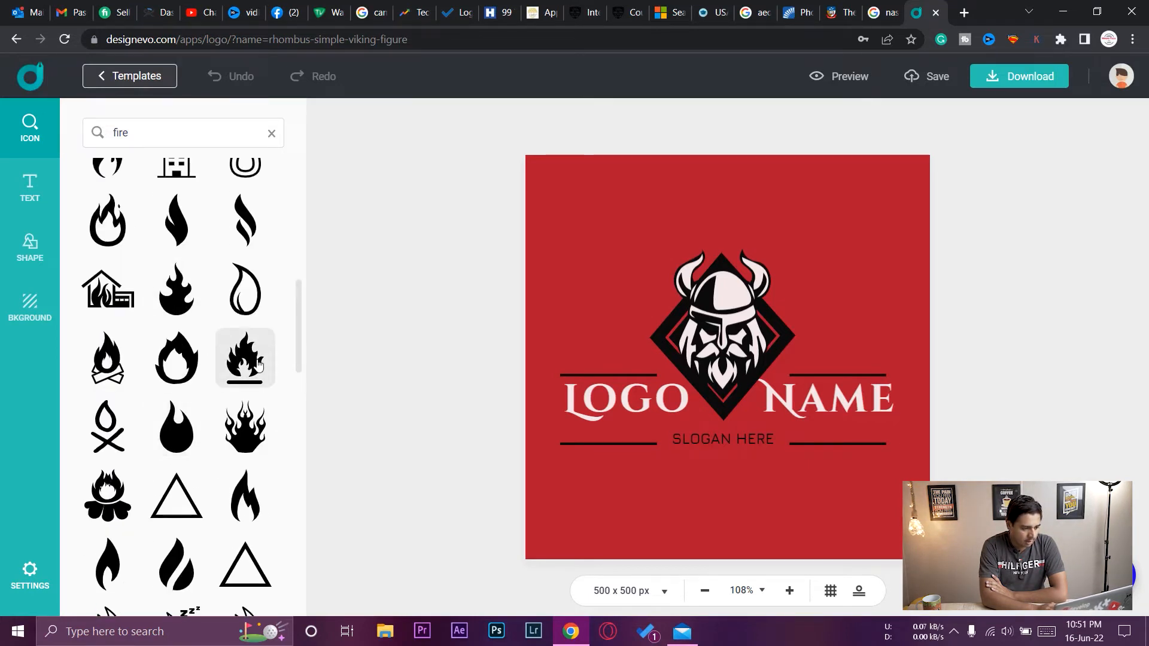
{"action": "left_click", "coordinate": [191, 304]}
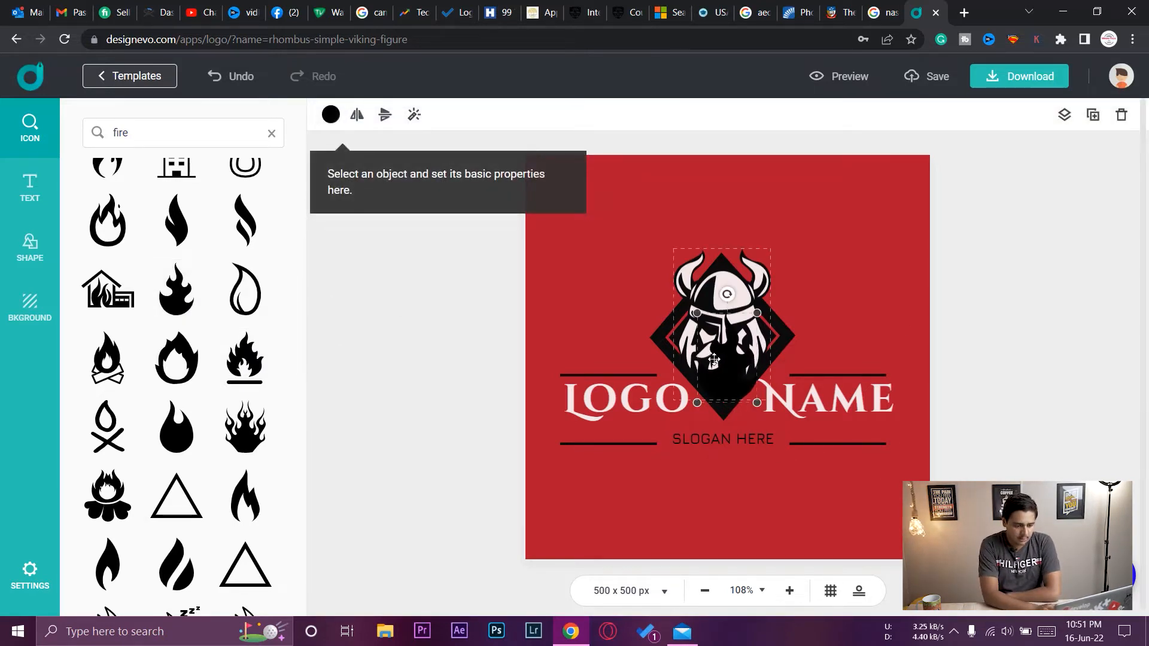
{"action": "left_click_drag", "start_coordinate": [735, 369], "coordinate": [866, 333]}
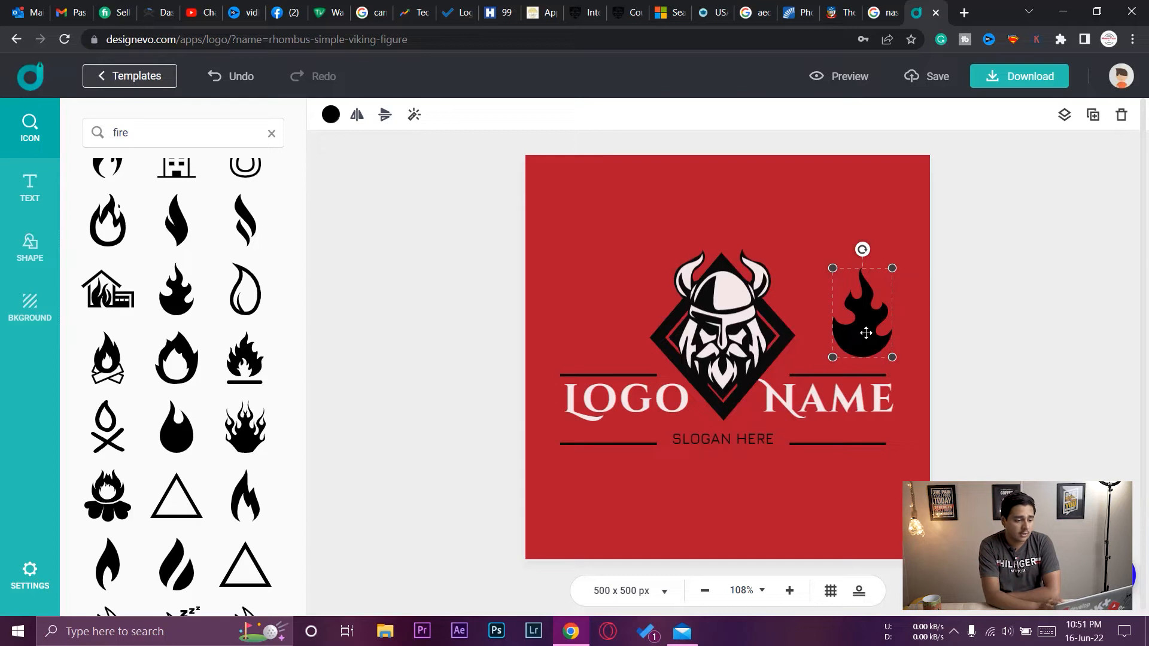
{"action": "left_click", "coordinate": [331, 115]}
{"action": "left_click", "coordinate": [392, 266]}
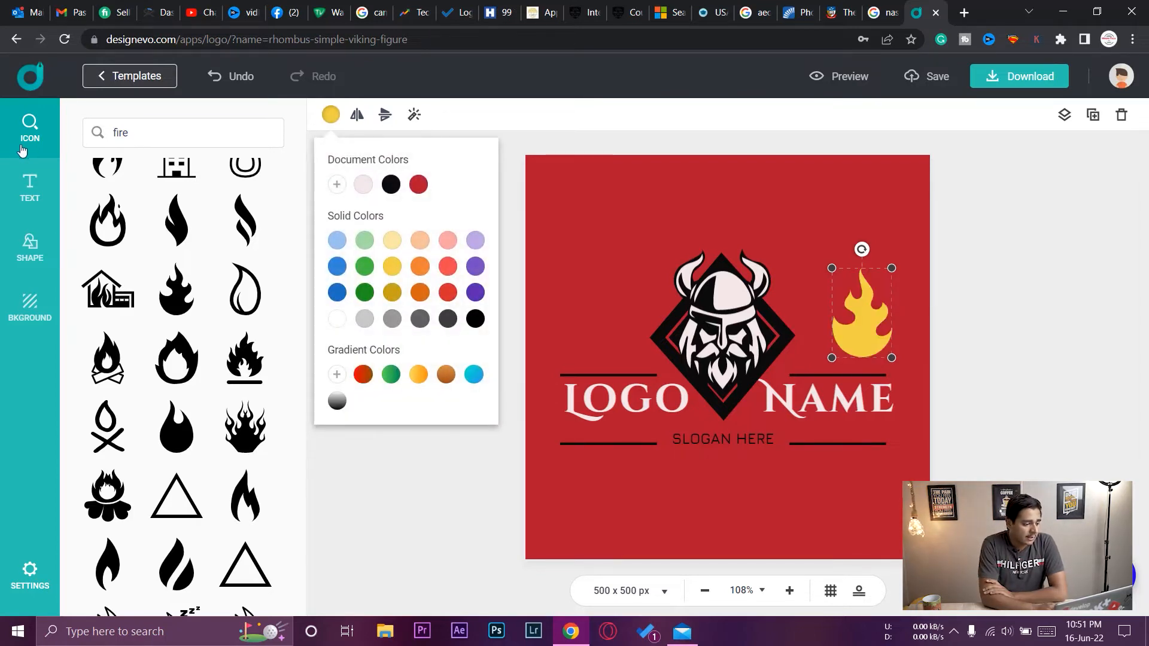
Replace the logo text LOGO with the brand owner's first name and the text NAME with GAMING.
{"action": "left_click", "coordinate": [31, 193]}
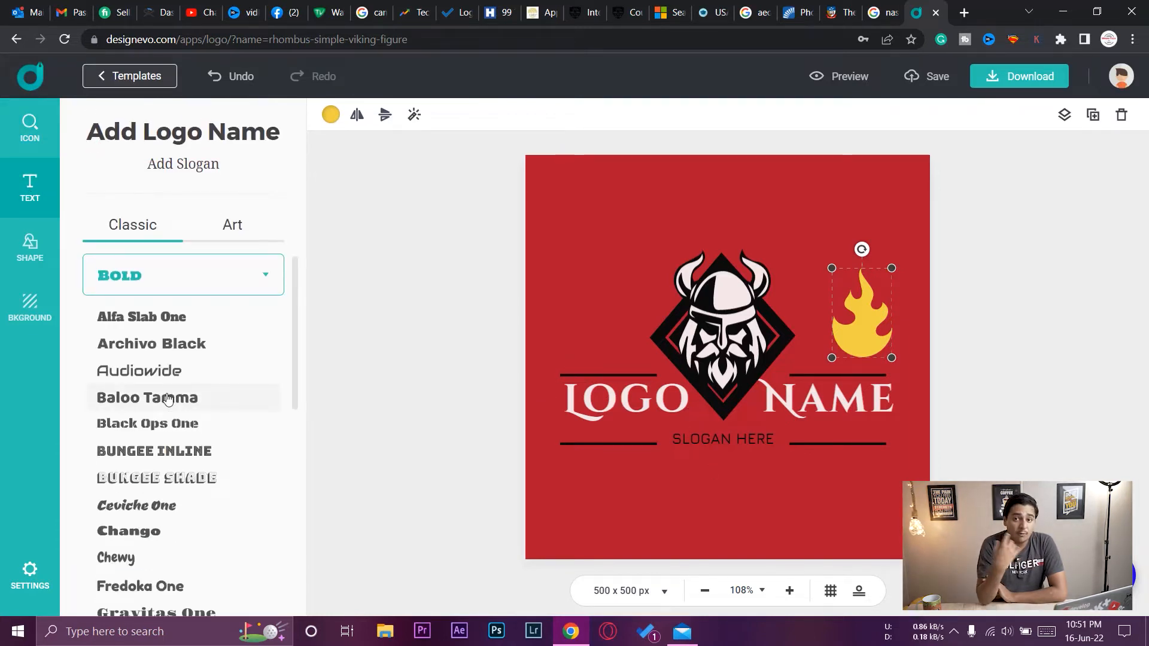
{"action": "left_click", "coordinate": [635, 411]}
{"action": "key", "text": "Right"}
{"action": "key", "text": "Right"}
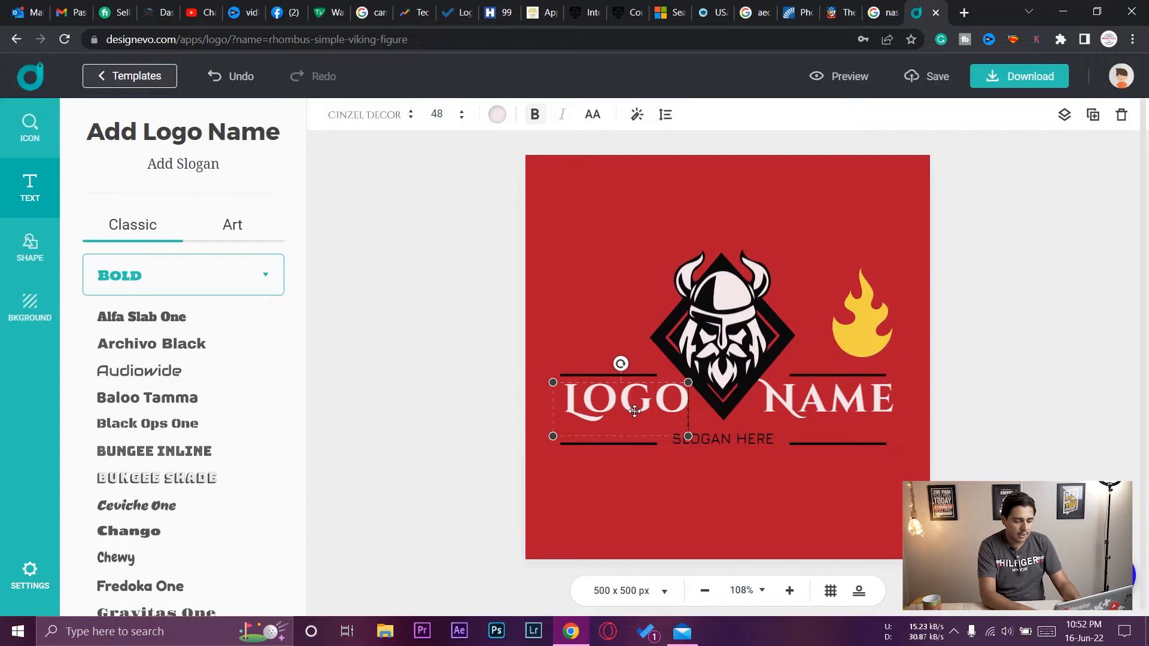
{"action": "key", "text": "BackSpace"}
{"action": "key", "text": "BackSpace"}
{"action": "key", "text": "BackSpace"}
{"action": "key", "text": "BackSpace"}
{"action": "type", "text": "WASAY"}
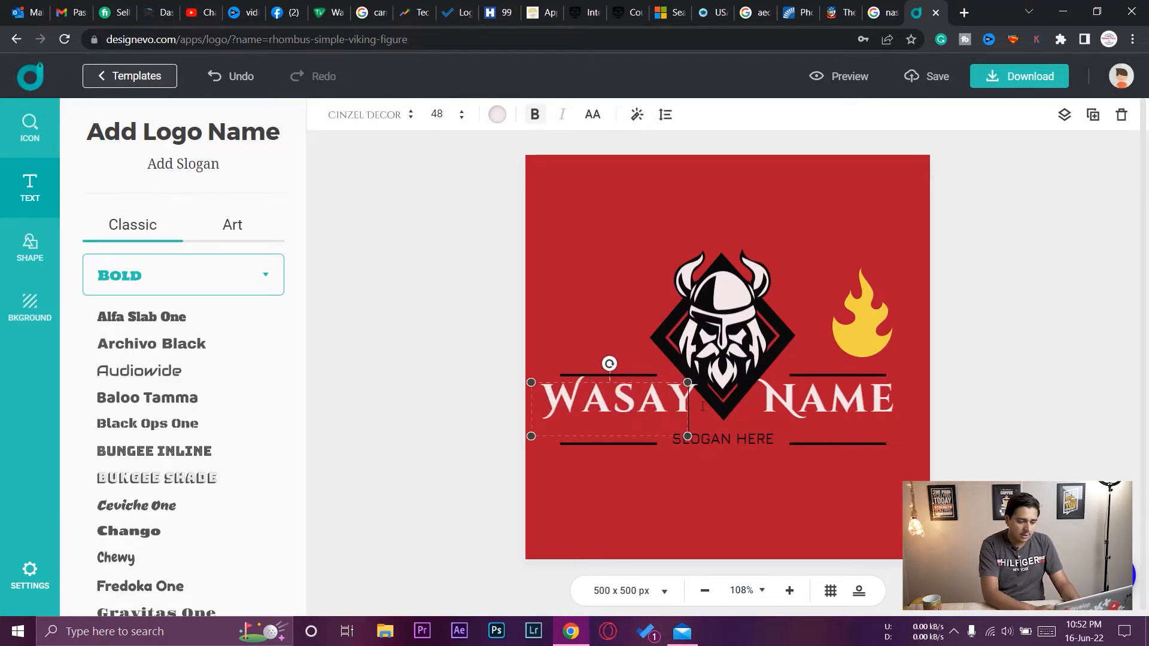
{"action": "left_click", "coordinate": [824, 410]}
{"action": "double_click", "coordinate": [825, 411]}
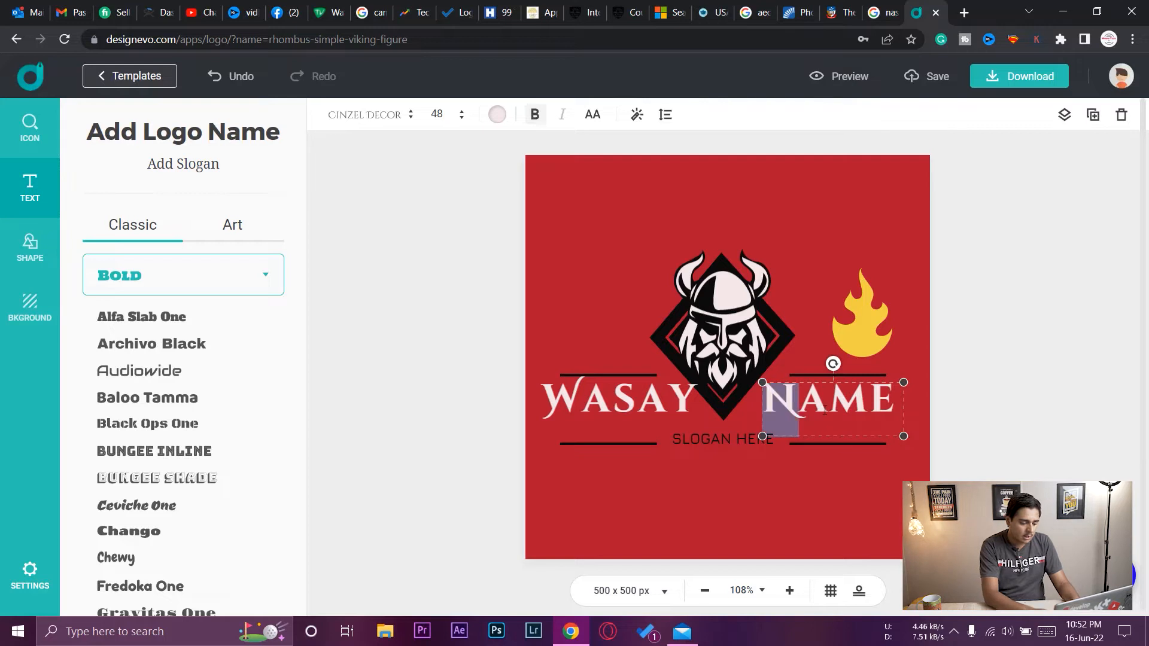
{"action": "type", "text": "GAMING"}
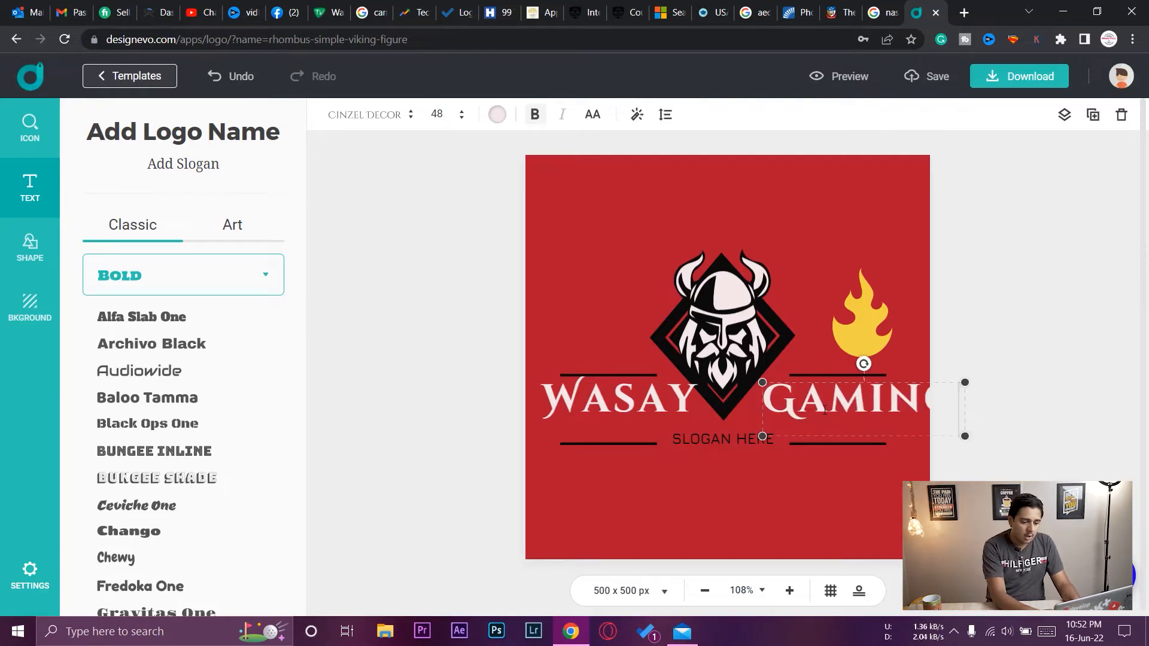
Set the font size of both logo name words to 38 so they fit beside the Viking emblem.
{"action": "left_click", "coordinate": [903, 404]}
{"action": "key", "text": "shift+Home"}
{"action": "left_click", "coordinate": [892, 406]}
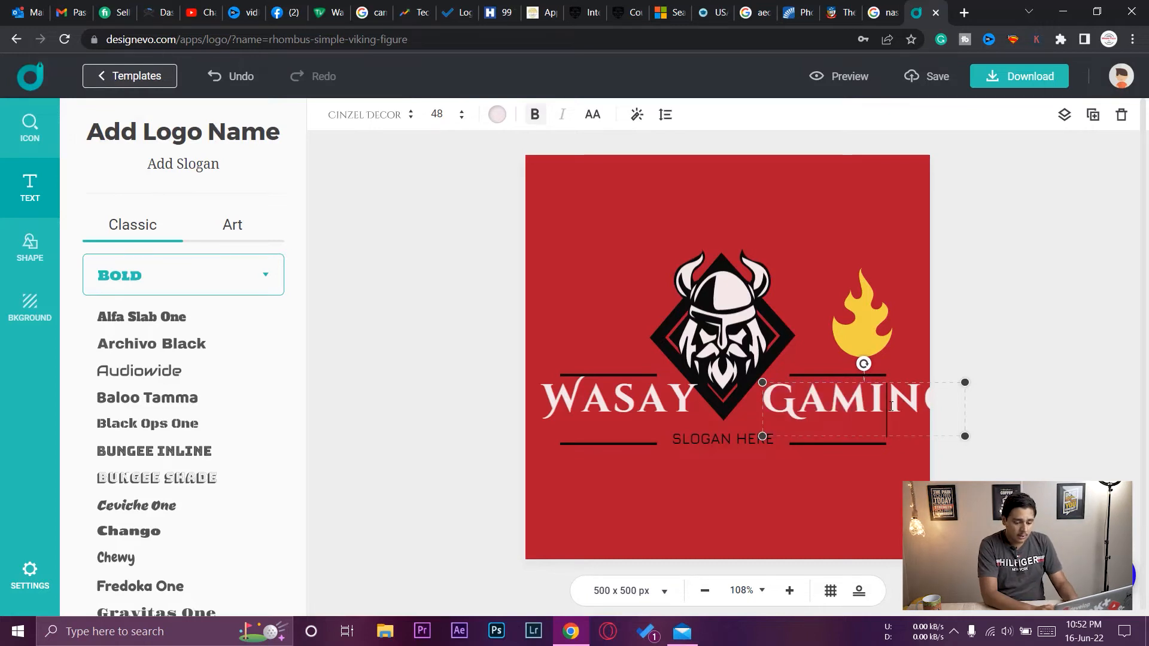
{"action": "key", "text": "ctrl+a"}
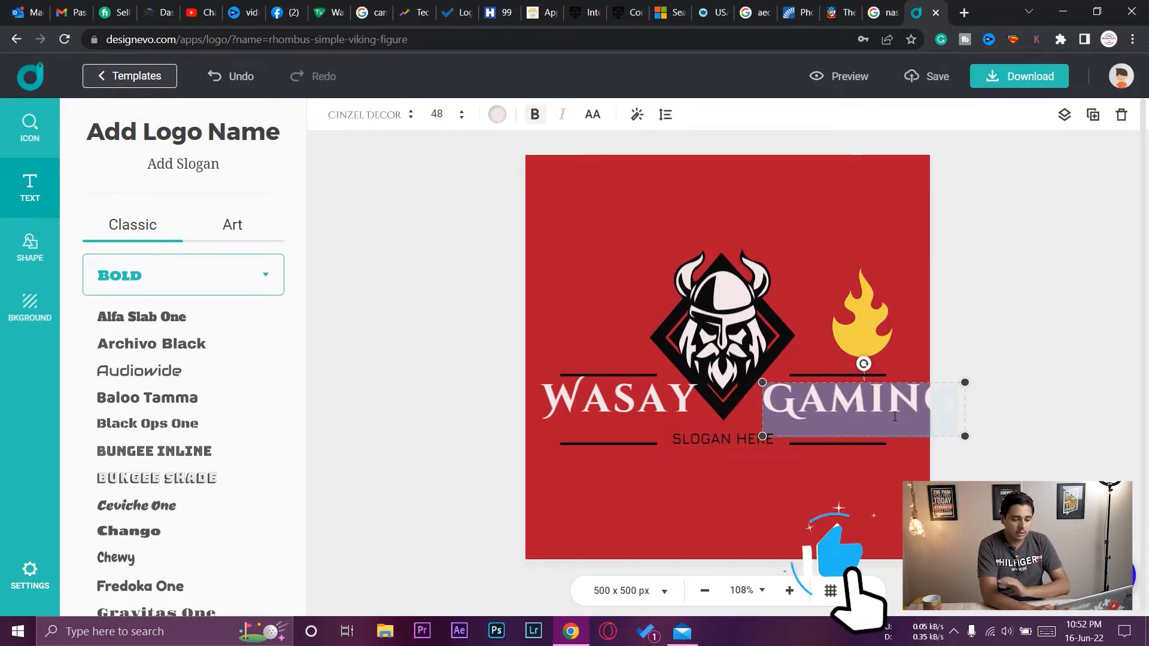
{"action": "left_click", "coordinate": [439, 115]}
{"action": "type", "text": "38"}
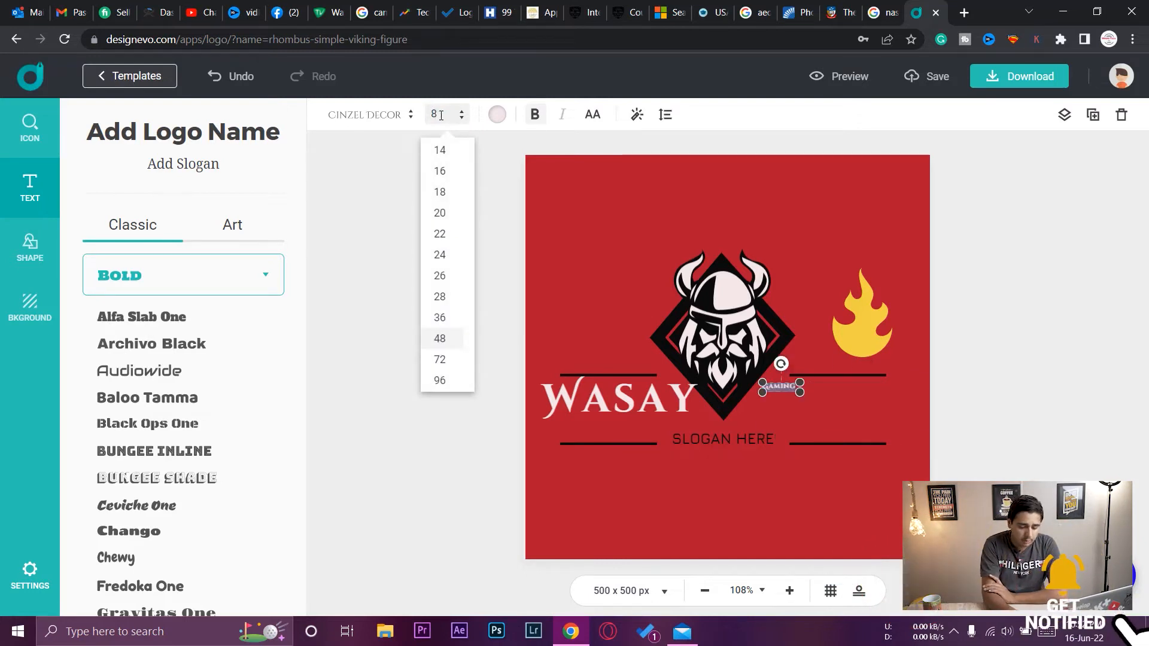
{"action": "left_click", "coordinate": [612, 404]}
{"action": "key", "text": "ctrl+a"}
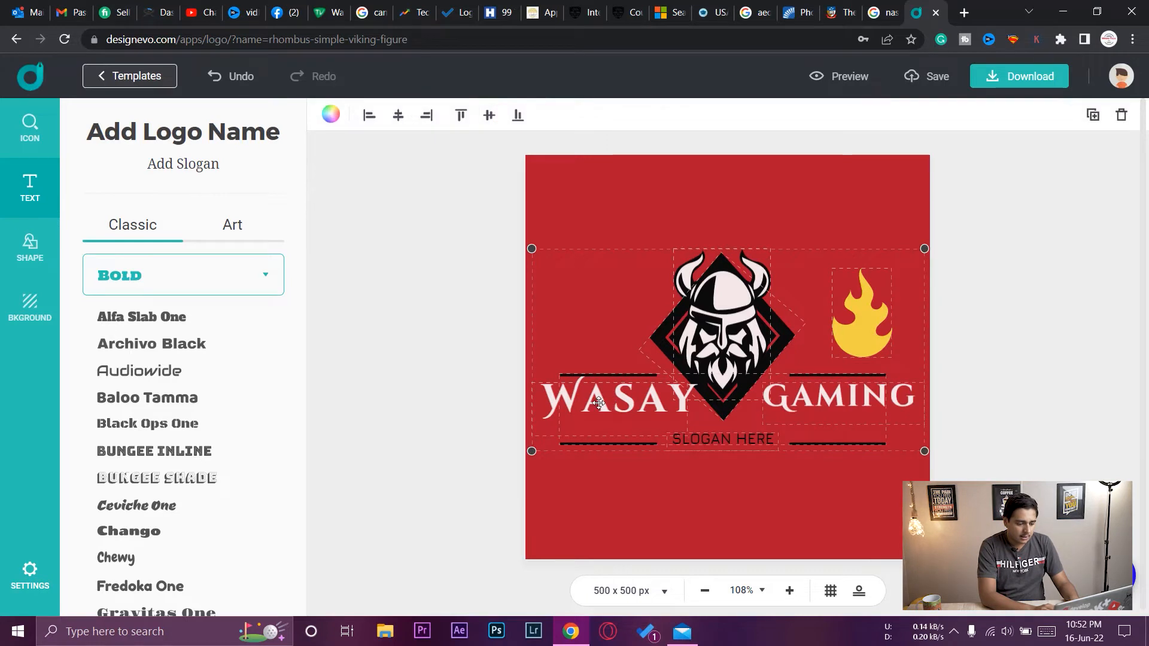
{"action": "left_click", "coordinate": [436, 374]}
{"action": "left_click", "coordinate": [581, 400]}
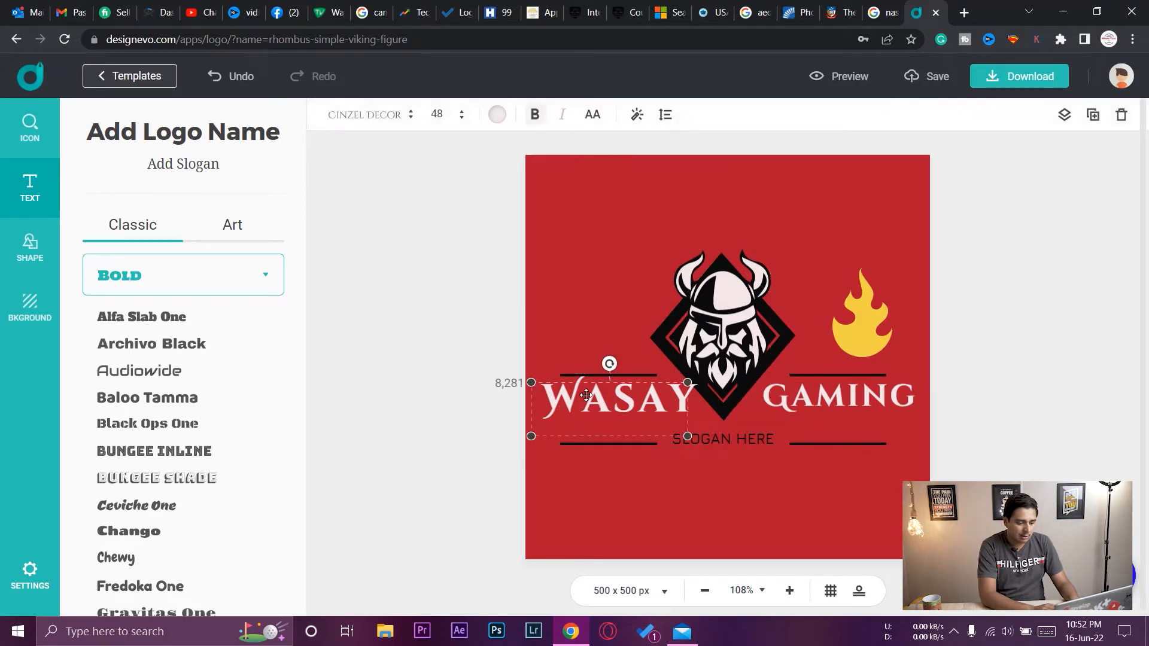
{"action": "key", "text": "ctrl+a"}
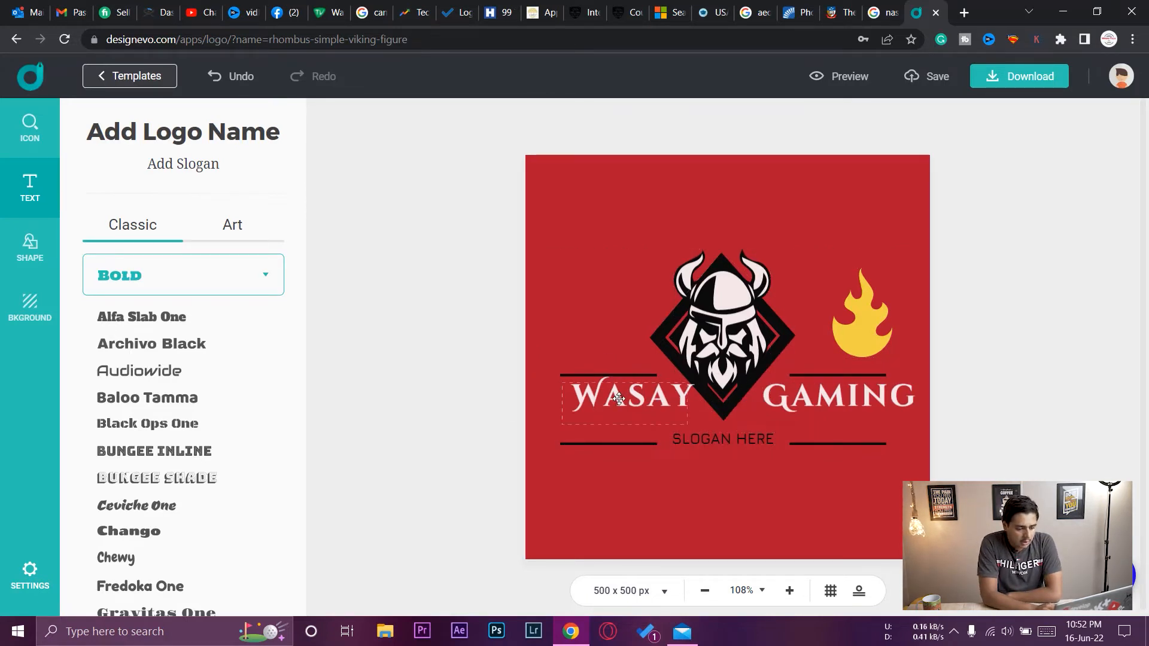
Reposition the two logo name words level with each other, between the horizontal lines on either side of the emblem.
{"action": "left_click", "coordinate": [619, 400]}
{"action": "left_click_drag", "start_coordinate": [639, 398], "coordinate": [619, 404]}
{"action": "left_click_drag", "start_coordinate": [858, 396], "coordinate": [862, 405]}
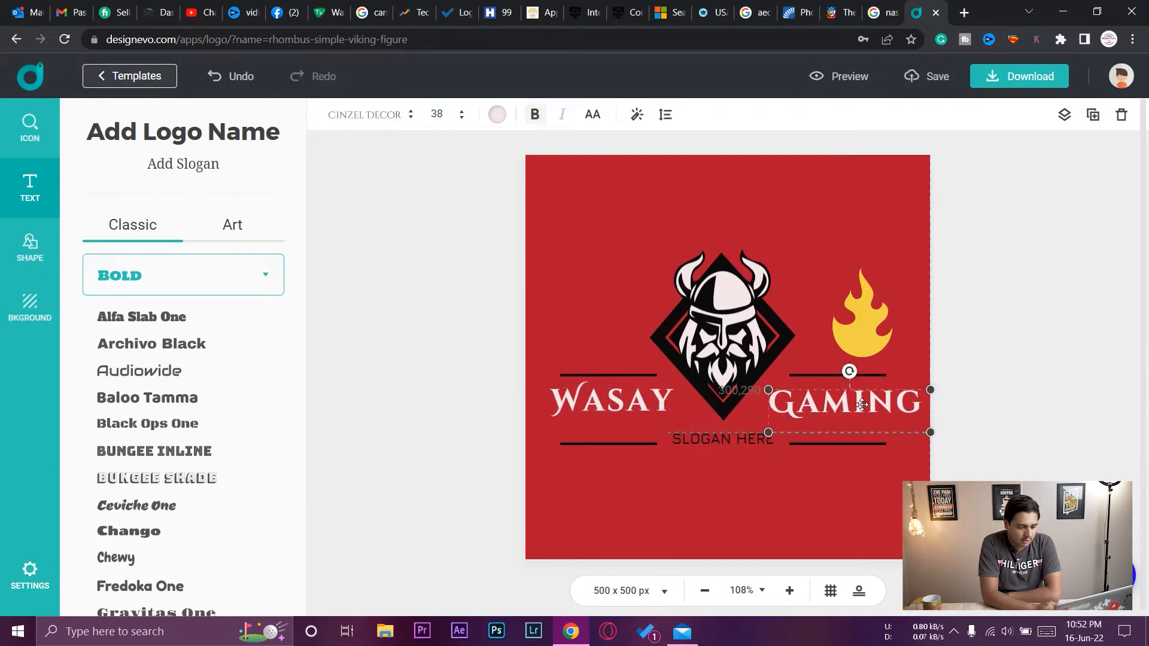
{"action": "left_click", "coordinate": [615, 423]}
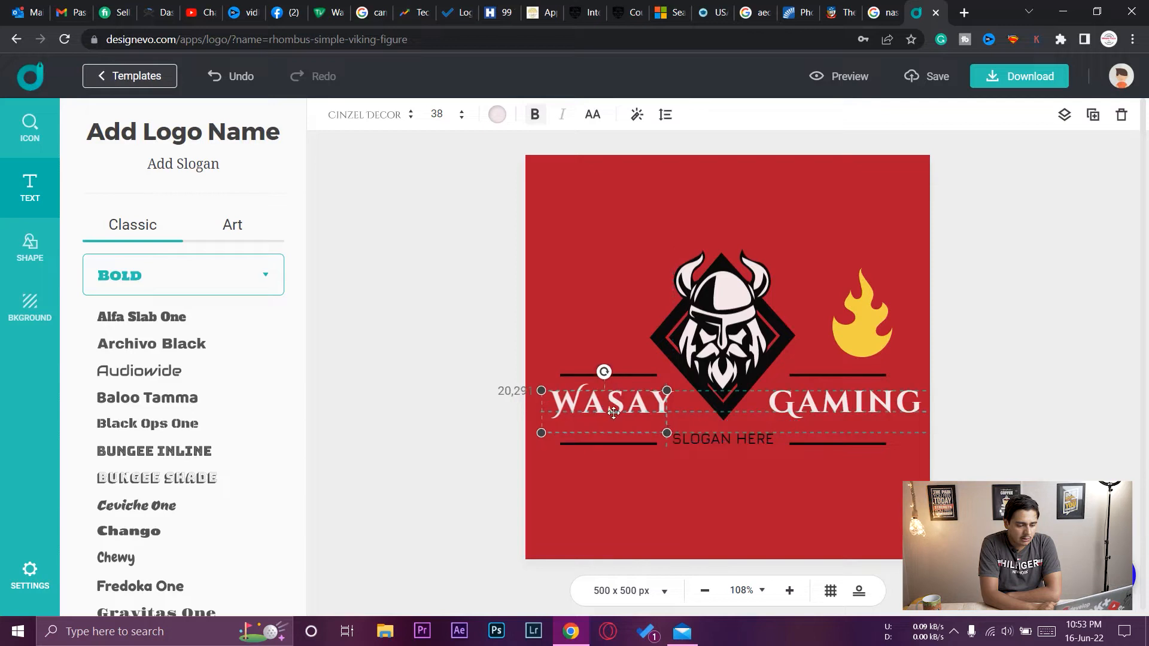
Replace the slogan text below the emblem with SLEEP GAME REPEAT.
{"action": "left_click", "coordinate": [733, 444]}
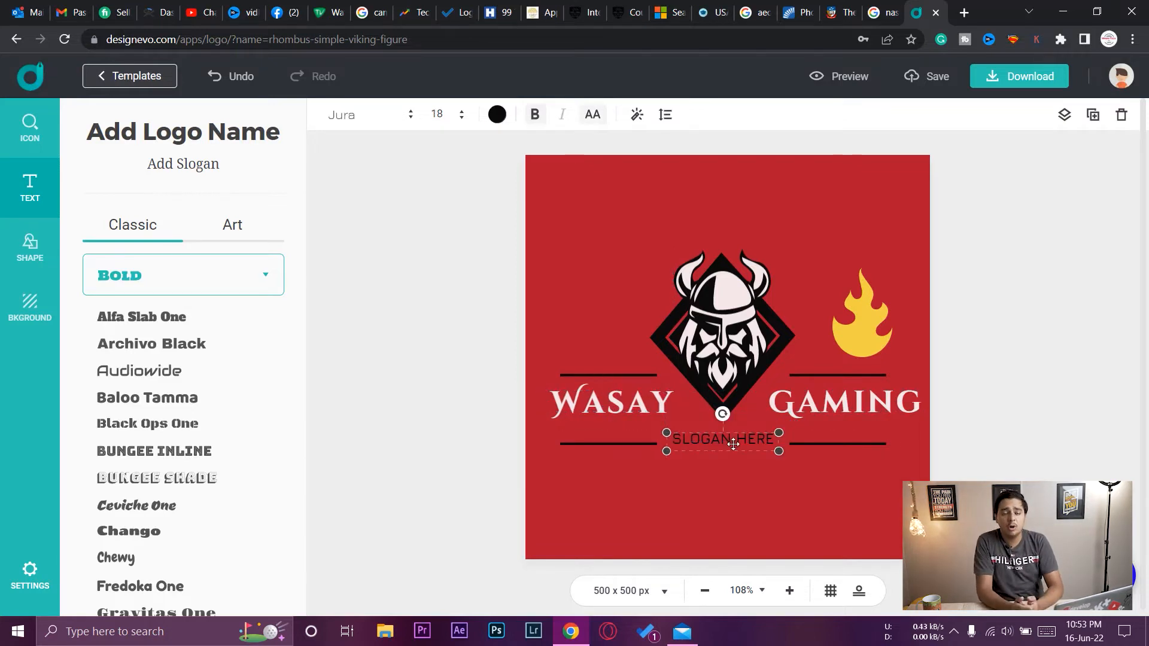
{"action": "double_click", "coordinate": [734, 444]}
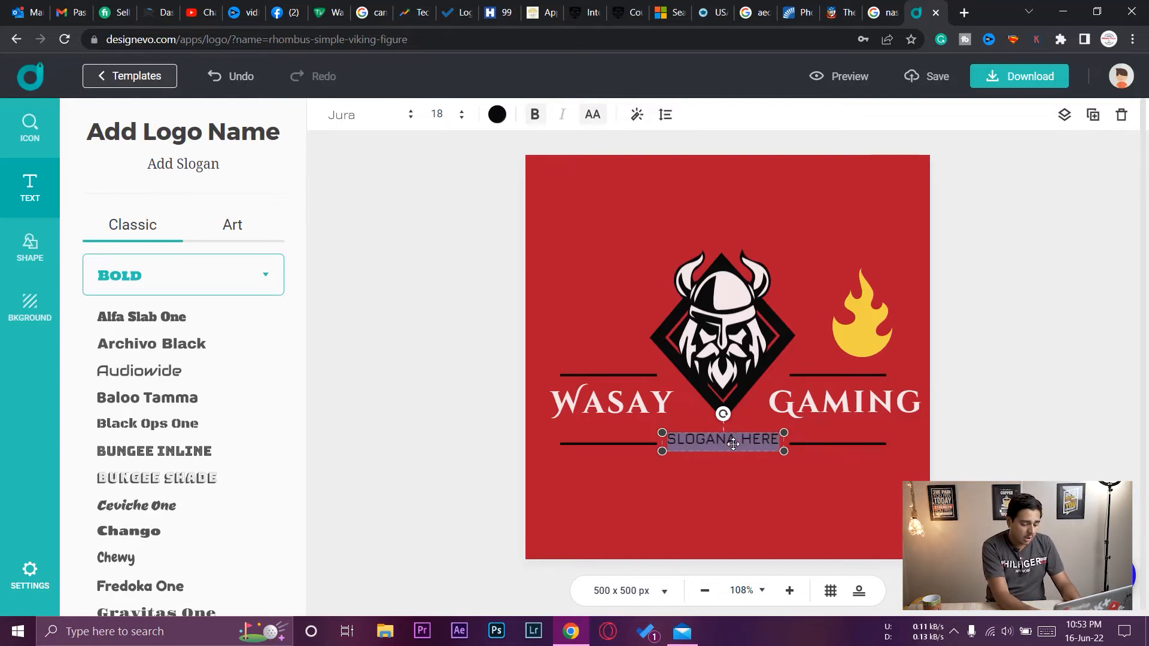
{"action": "type", "text": "SLEEP"}
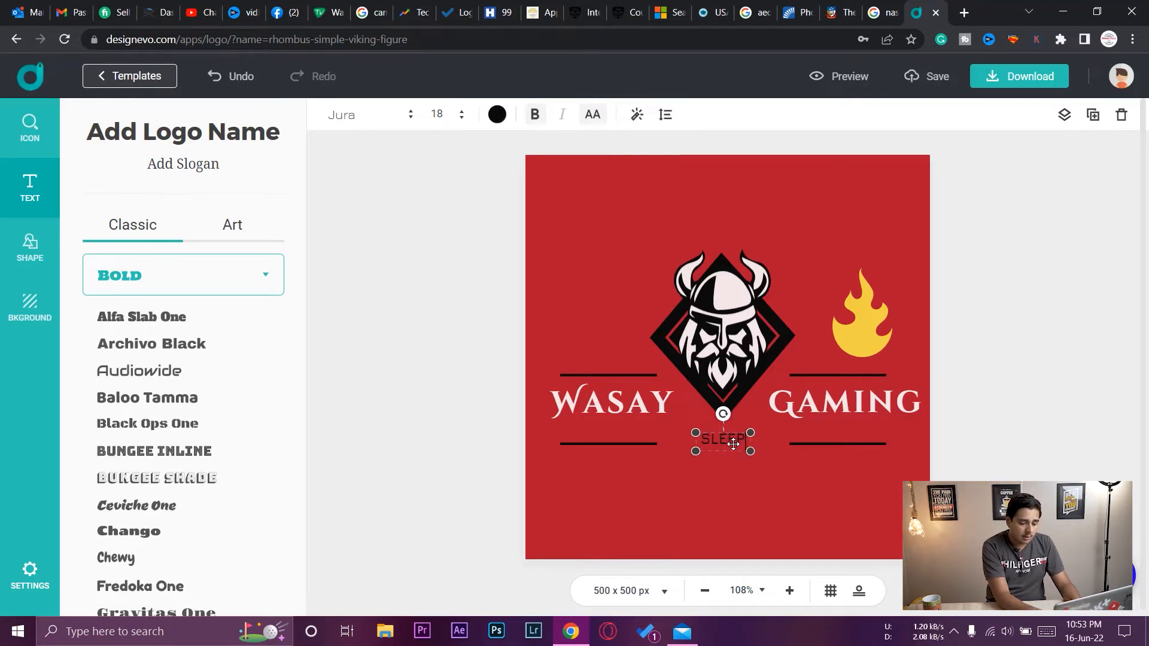
{"action": "type", "text": " GAME"}
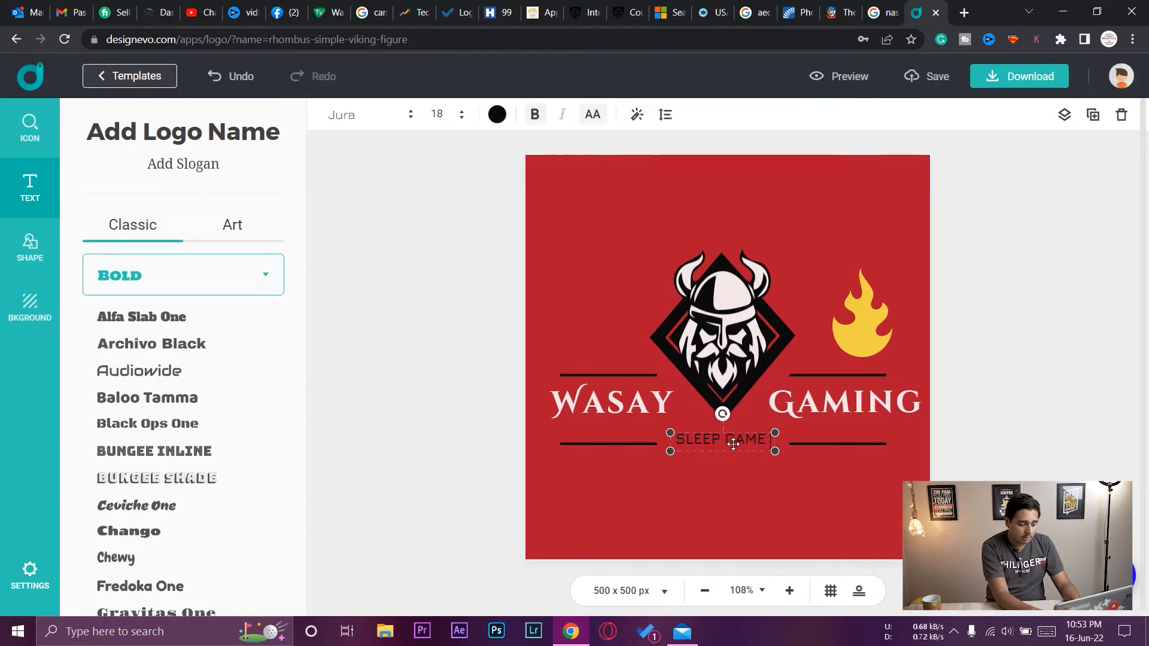
{"action": "type", "text": " REPEAT"}
Set the slogan's font size to 14 so it fits between the two lower lines.
{"action": "key", "text": "ctrl+a"}
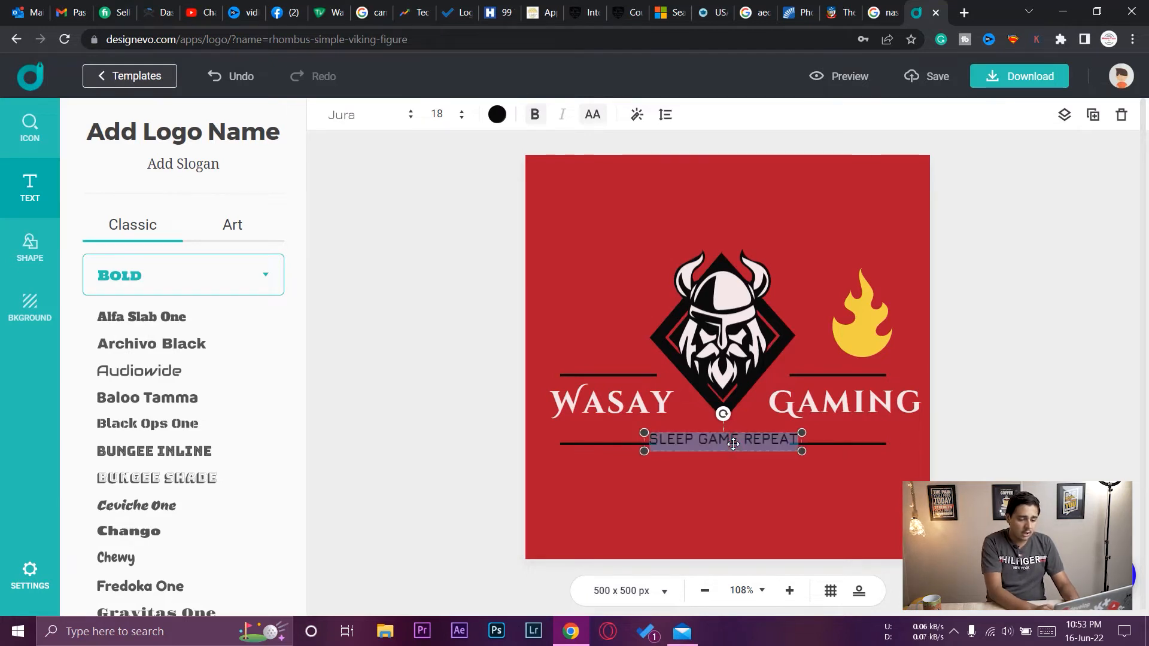
{"action": "left_click", "coordinate": [437, 114]}
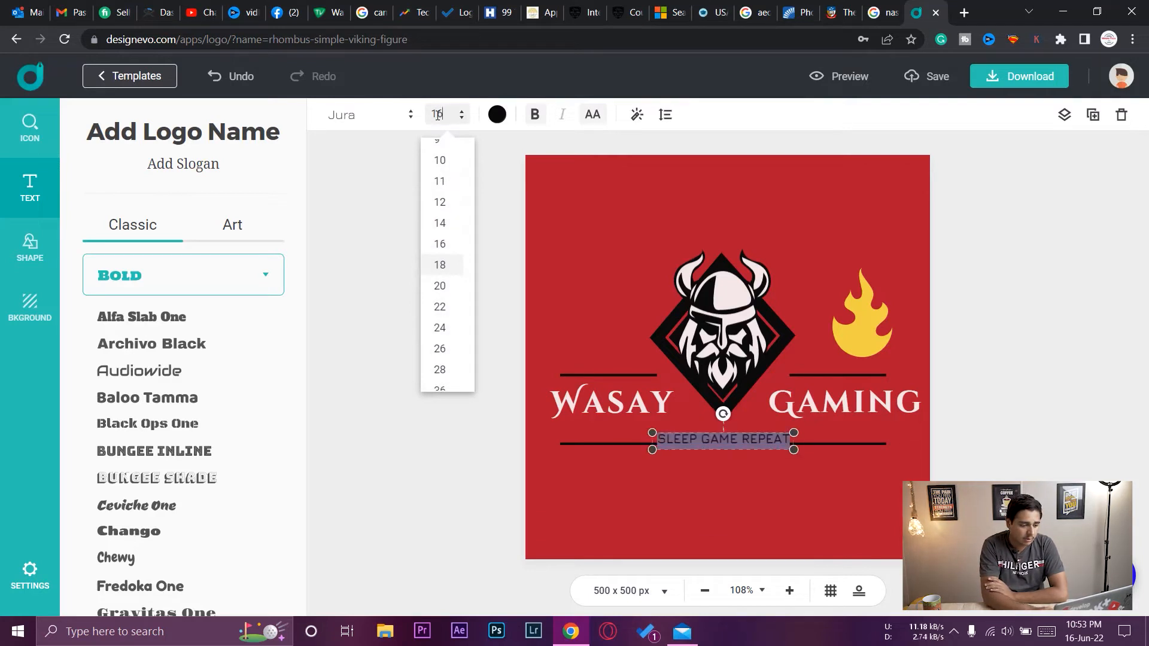
{"action": "key", "text": "BackSpace"}
{"action": "type", "text": "4"}
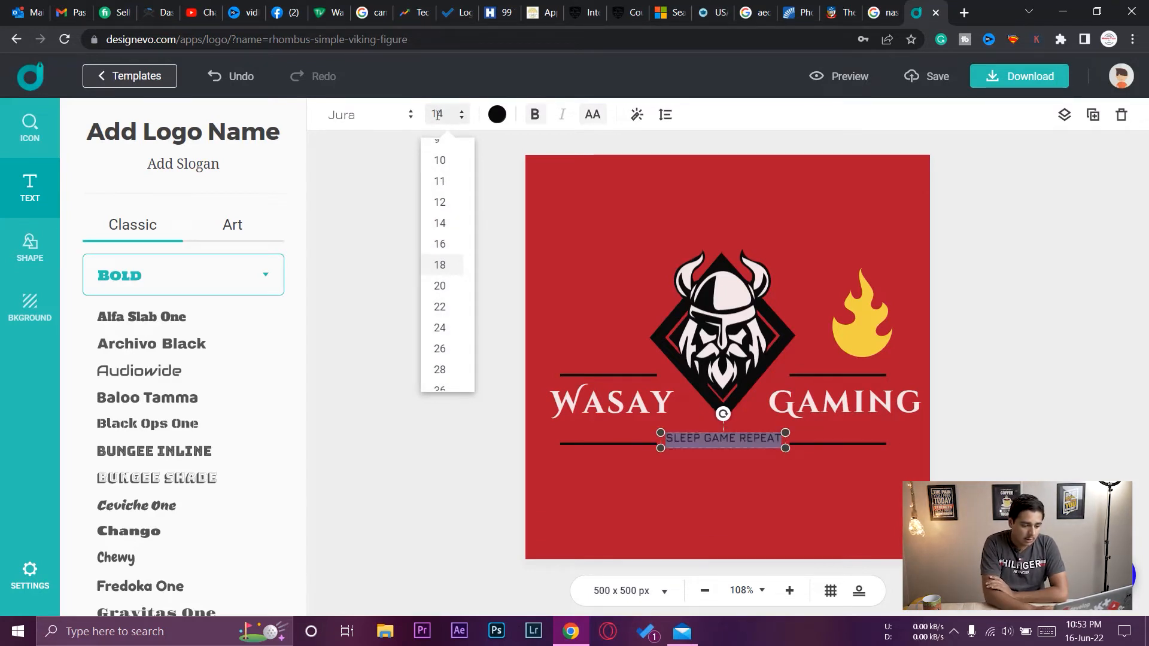
{"action": "left_click", "coordinate": [376, 286]}
{"action": "left_click", "coordinate": [376, 286]}
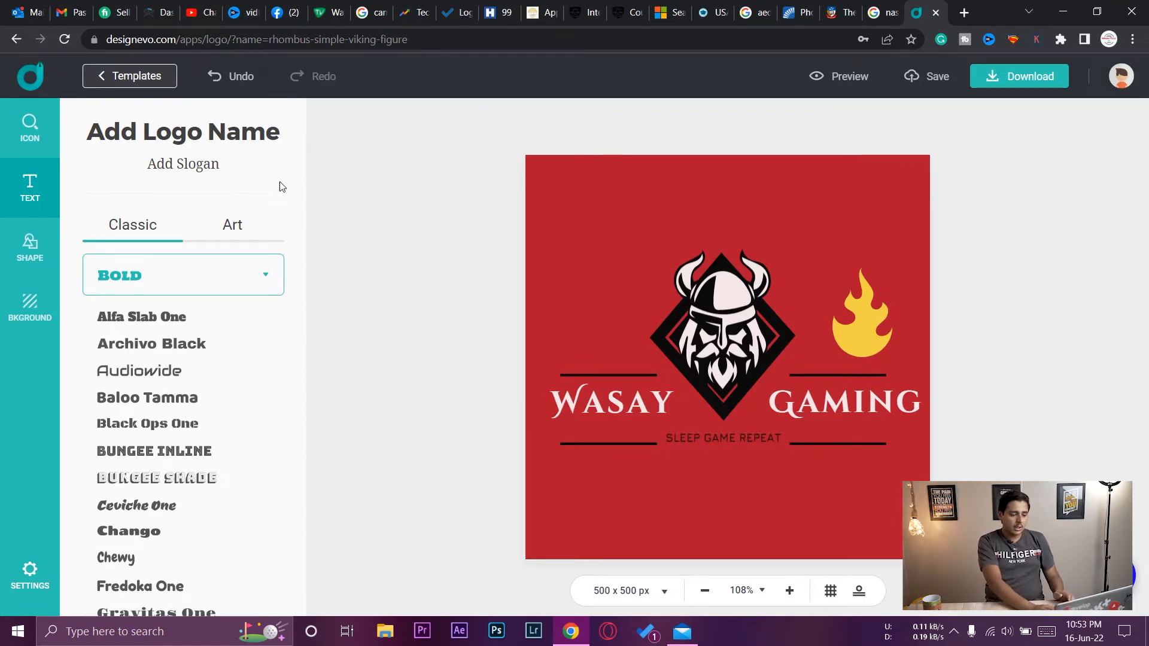
Apply the Audiowide font to the slogan and to both words of the logo name.
{"action": "left_click", "coordinate": [736, 437]}
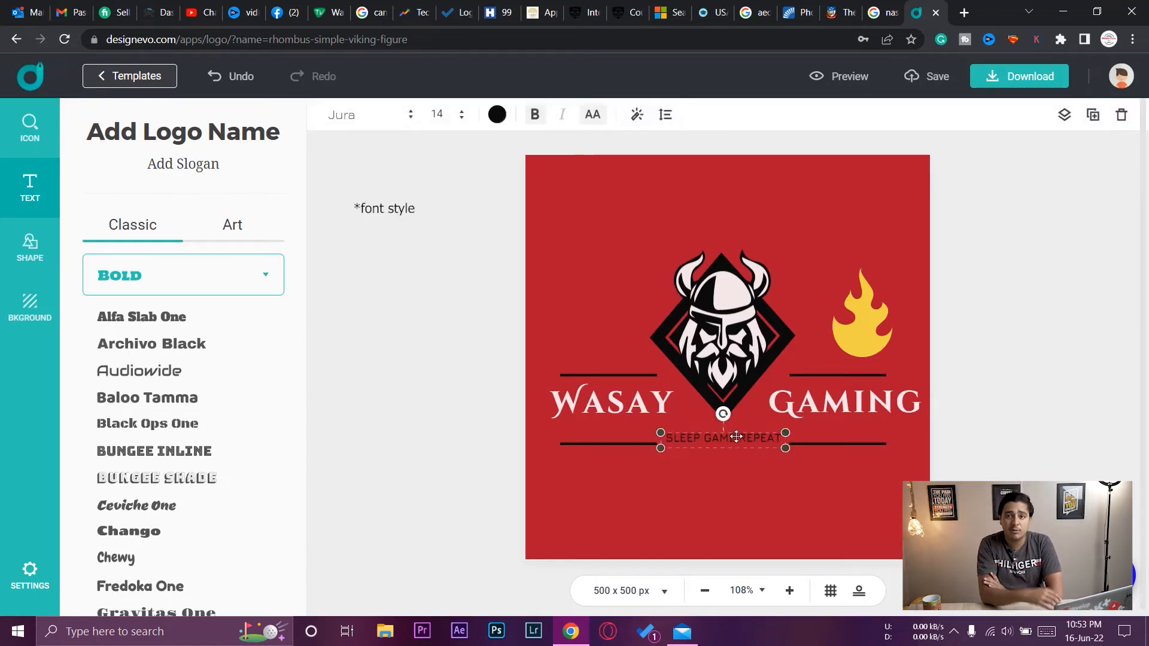
{"action": "left_click", "coordinate": [150, 373]}
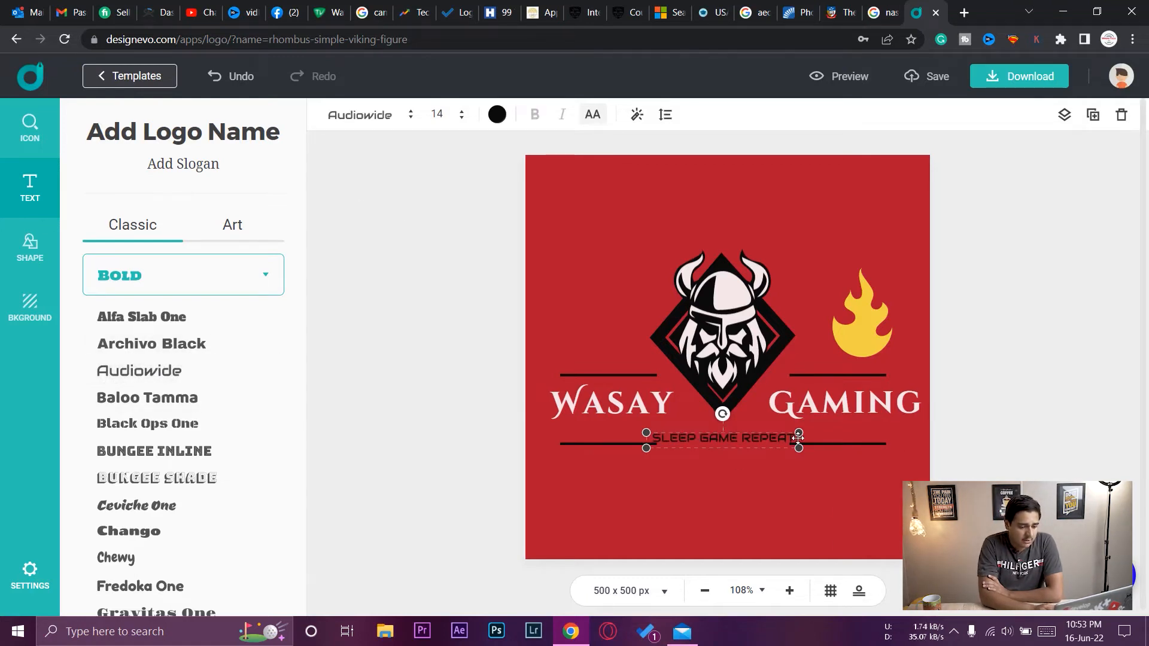
{"action": "left_click", "coordinate": [669, 413]}
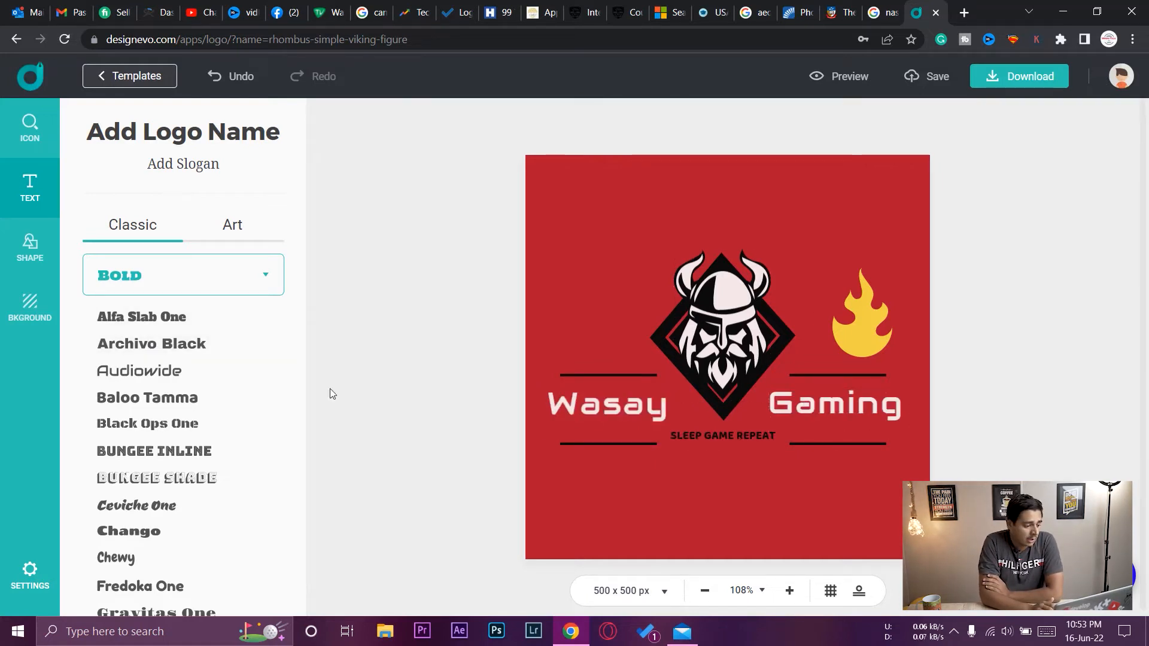
Browse the badge and banner categories of the shape library.
{"action": "left_click", "coordinate": [30, 246]}
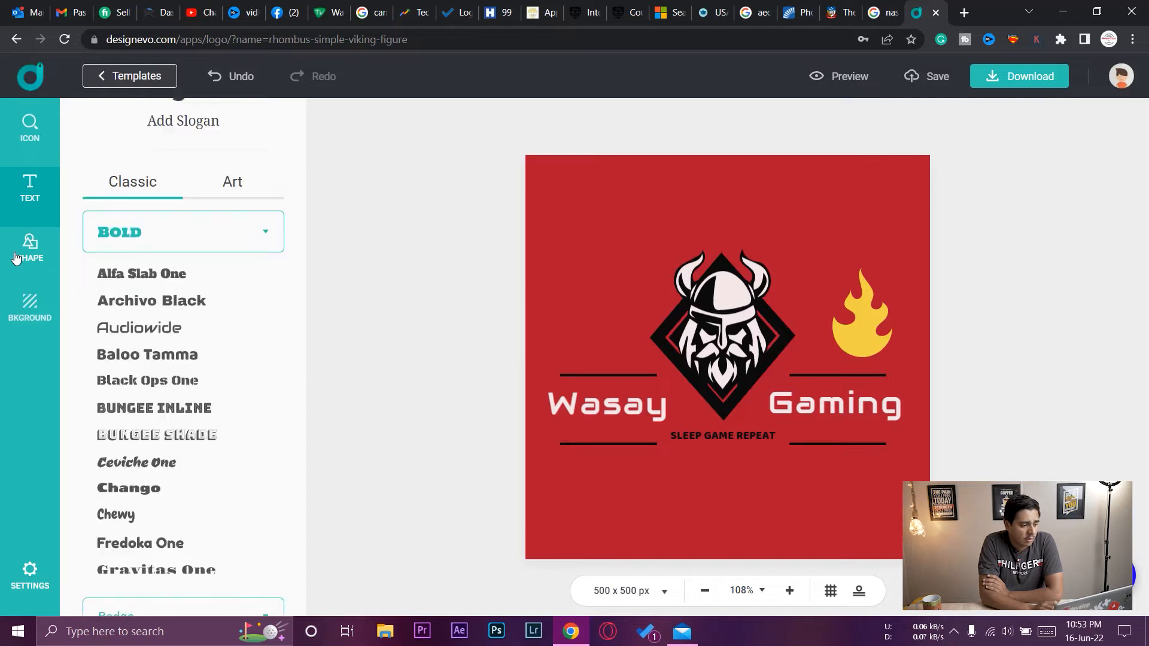
{"action": "scroll", "coordinate": [172, 364], "scroll_direction": "down", "scroll_amount": 6}
{"action": "scroll", "coordinate": [172, 364], "scroll_direction": "up", "scroll_amount": 6}
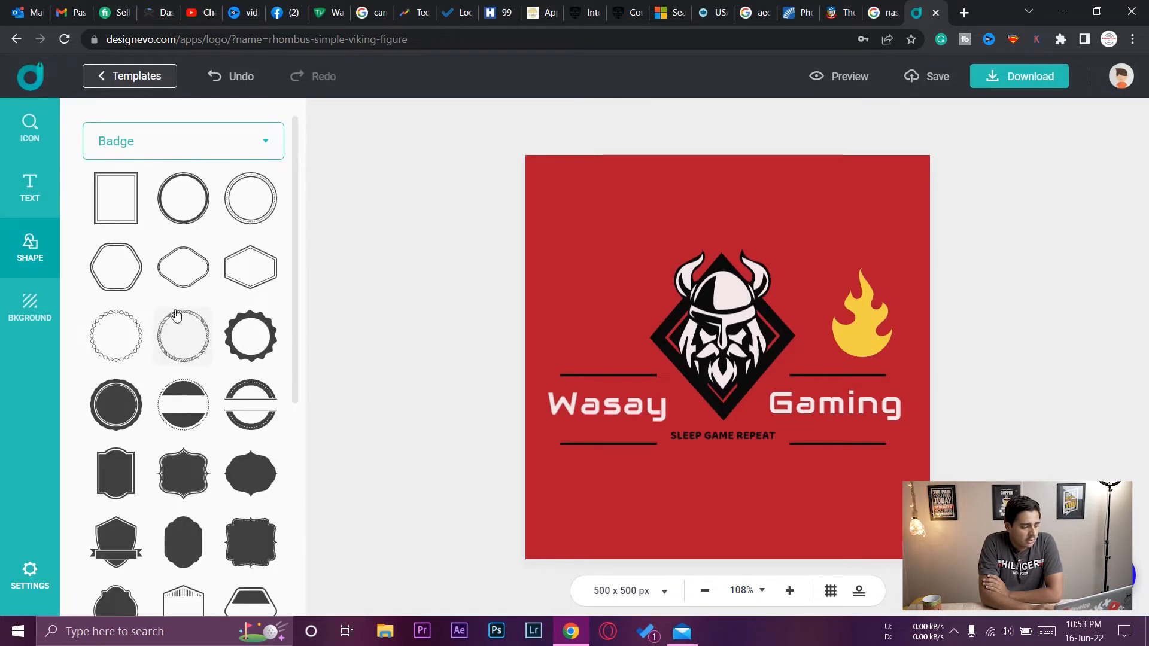
{"action": "left_click", "coordinate": [151, 141]}
{"action": "left_click", "coordinate": [176, 361]}
{"action": "scroll", "coordinate": [175, 361], "scroll_direction": "down", "scroll_amount": 2}
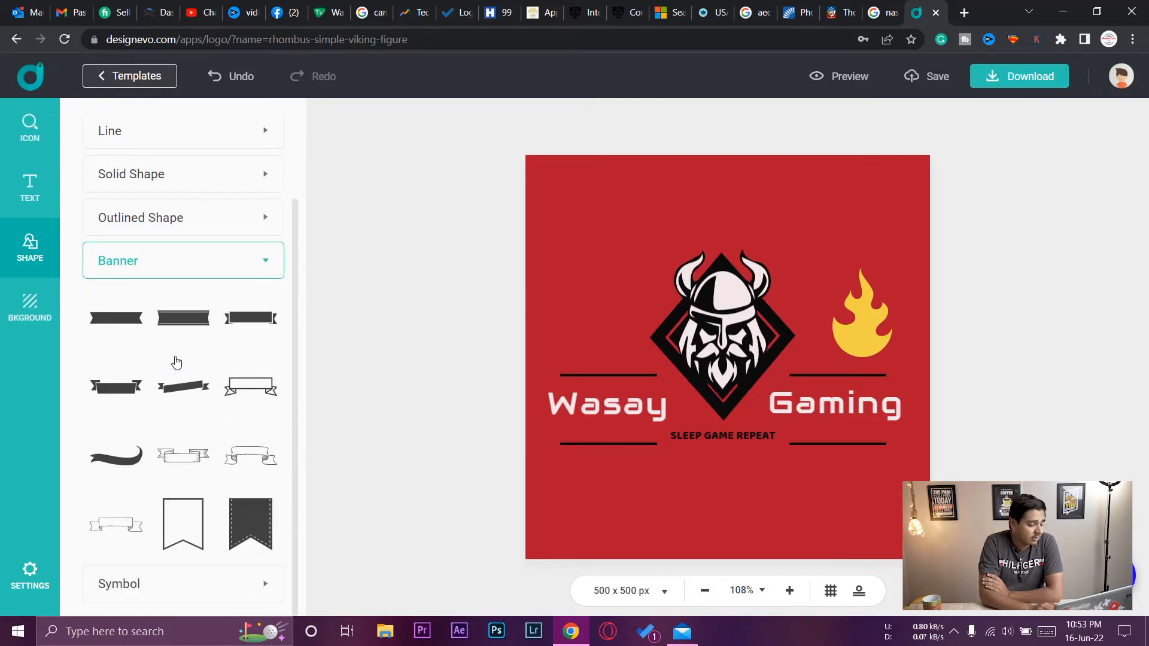
Try light pink and dark gold backgrounds for the logo and settle on solid dark purple.
{"action": "left_click", "coordinate": [30, 309]}
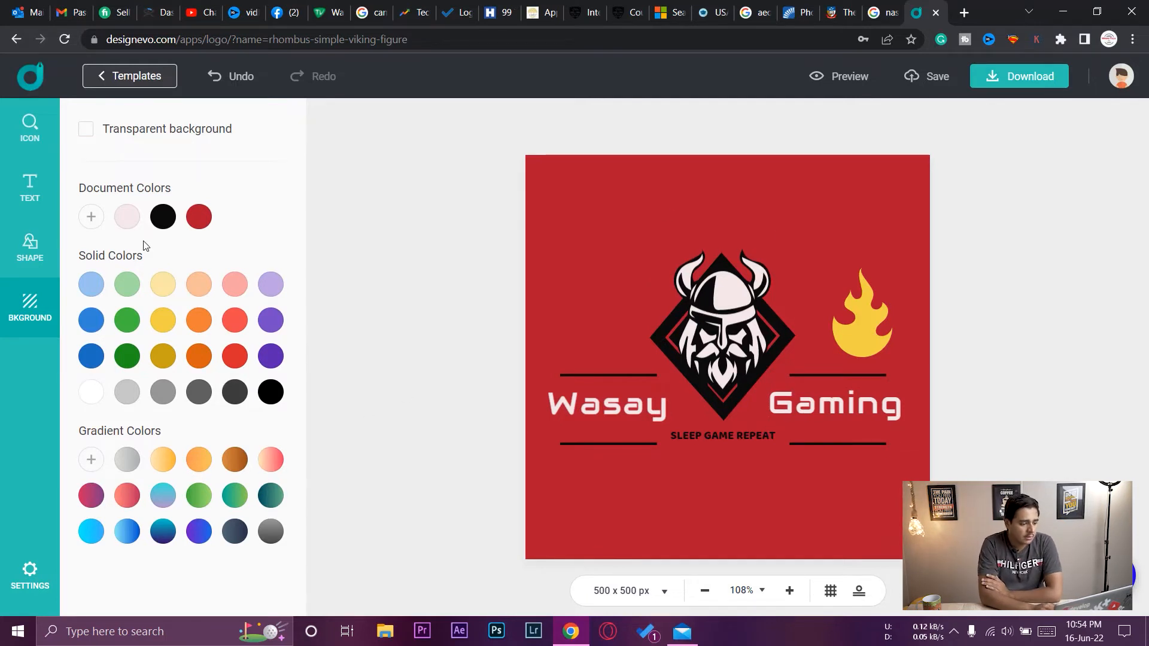
{"action": "left_click", "coordinate": [132, 222]}
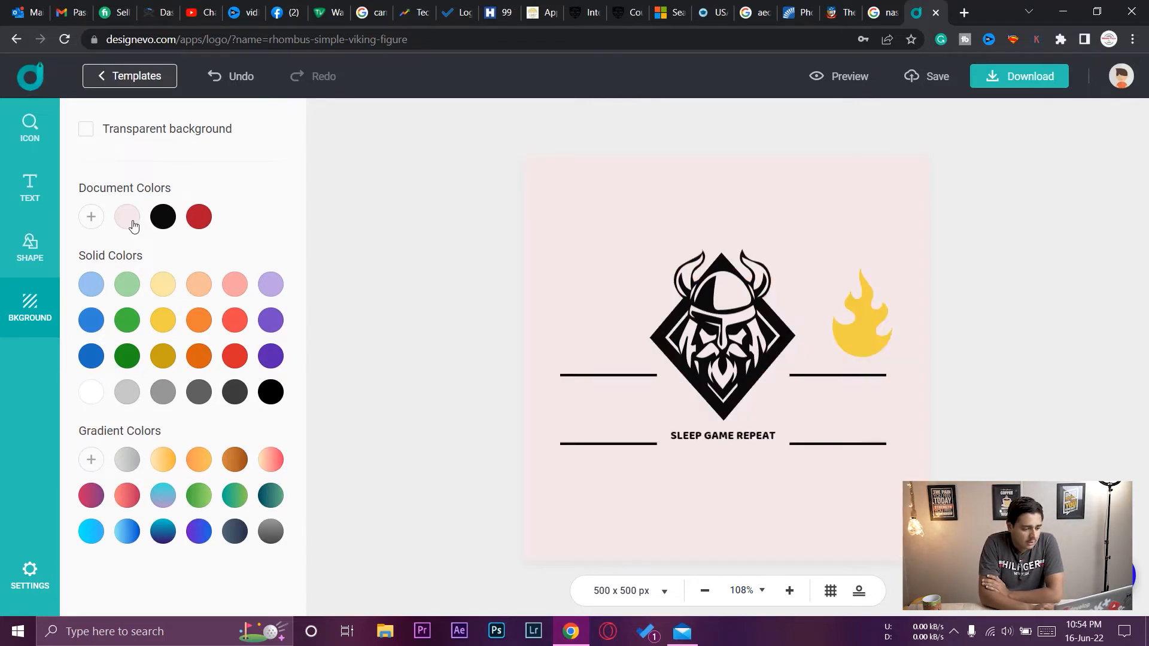
{"action": "left_click", "coordinate": [164, 363]}
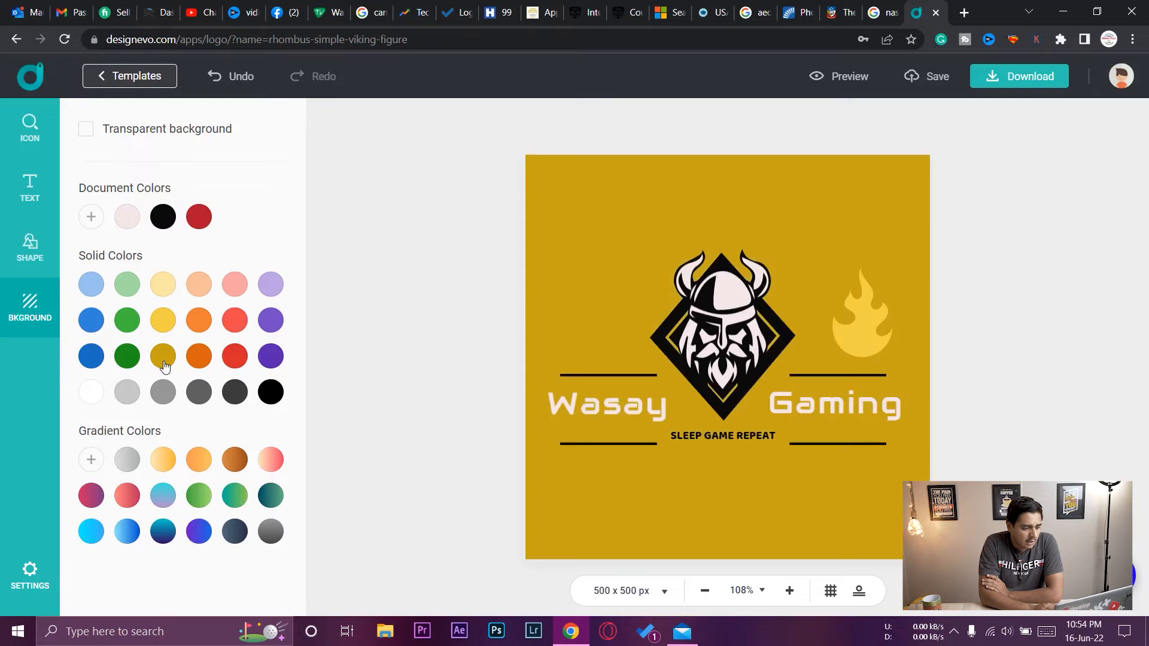
{"action": "left_click", "coordinate": [273, 362]}
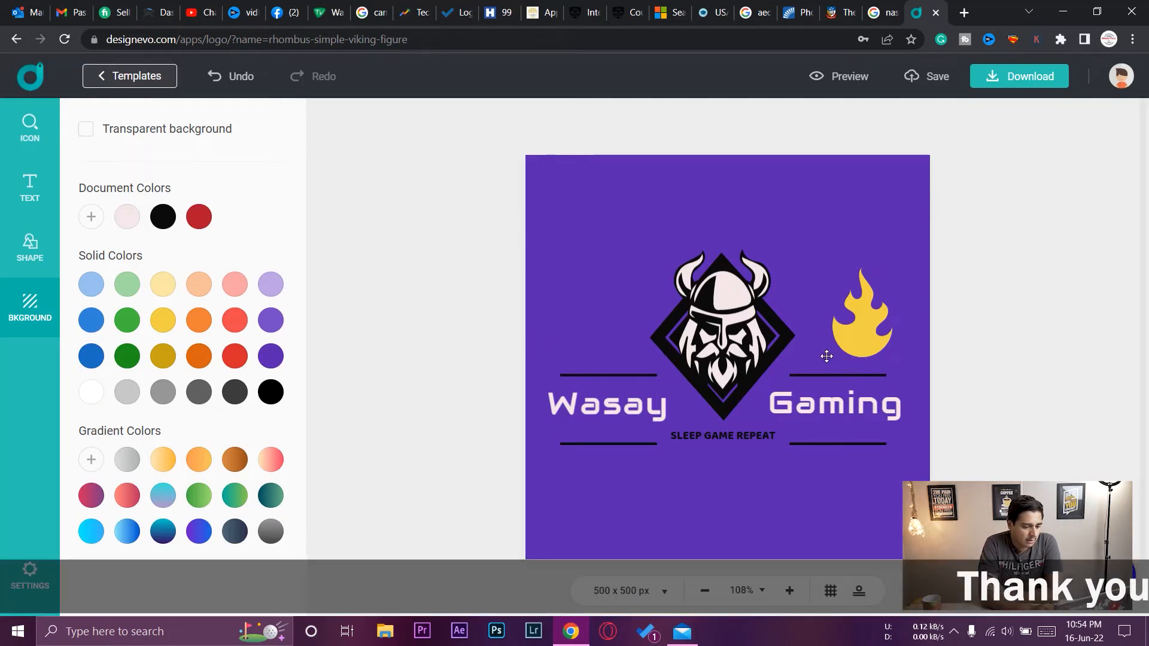
Recolor the flame icon bright red.
{"action": "left_click", "coordinate": [887, 345]}
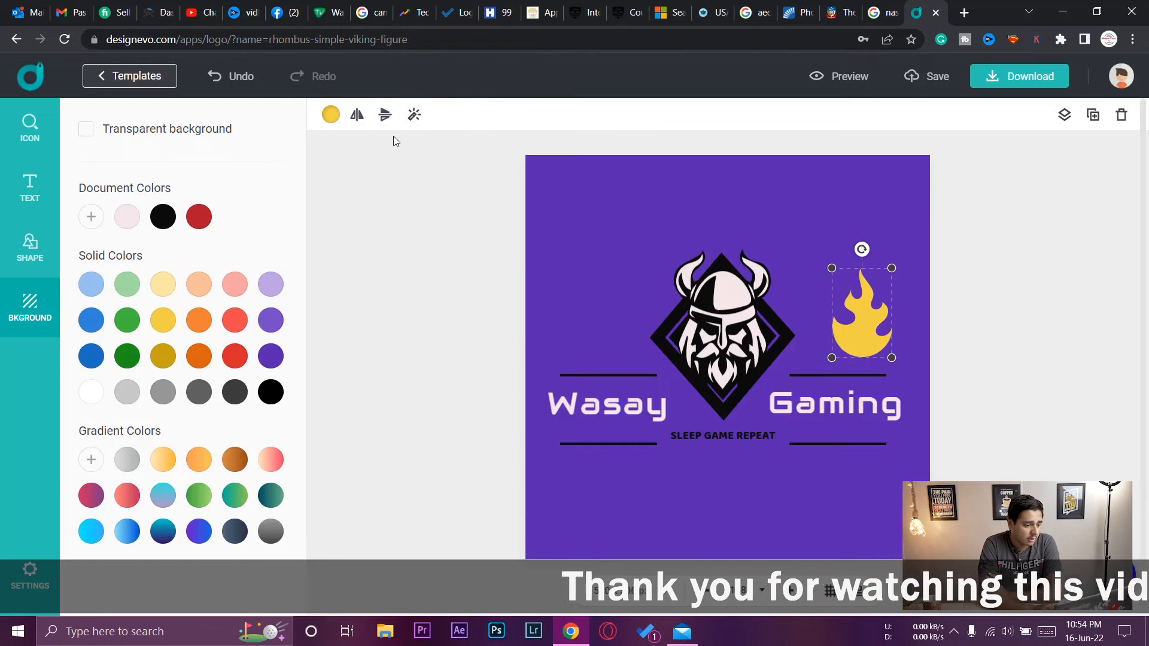
{"action": "left_click", "coordinate": [330, 115]}
{"action": "left_click", "coordinate": [418, 184]}
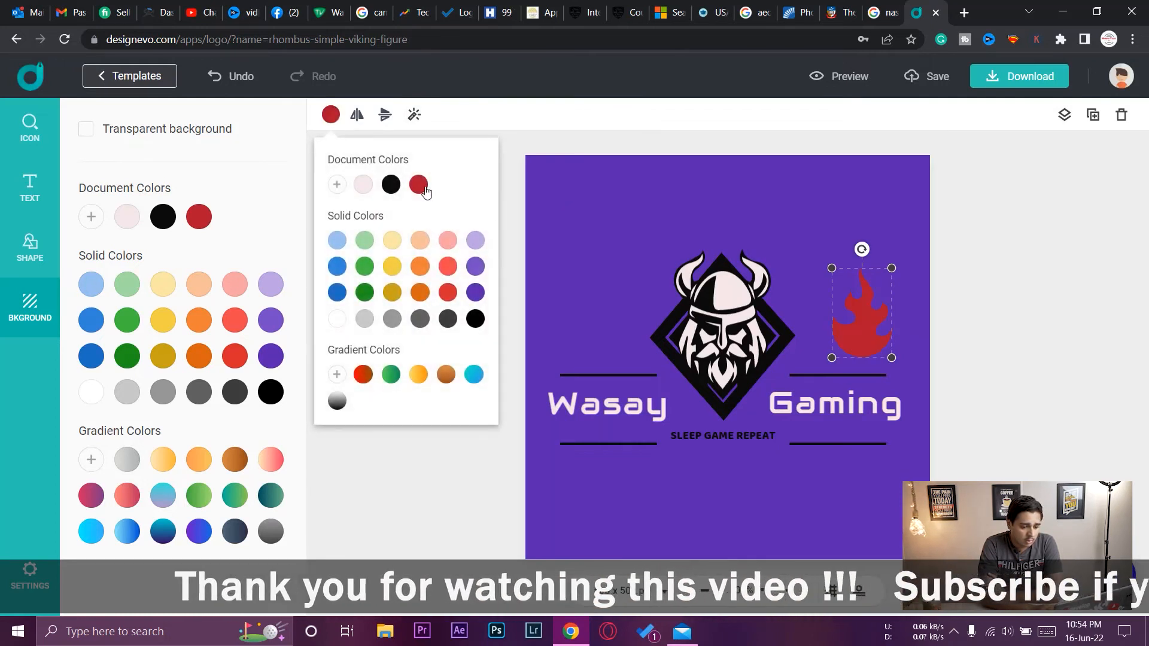
{"action": "left_click", "coordinate": [449, 295]}
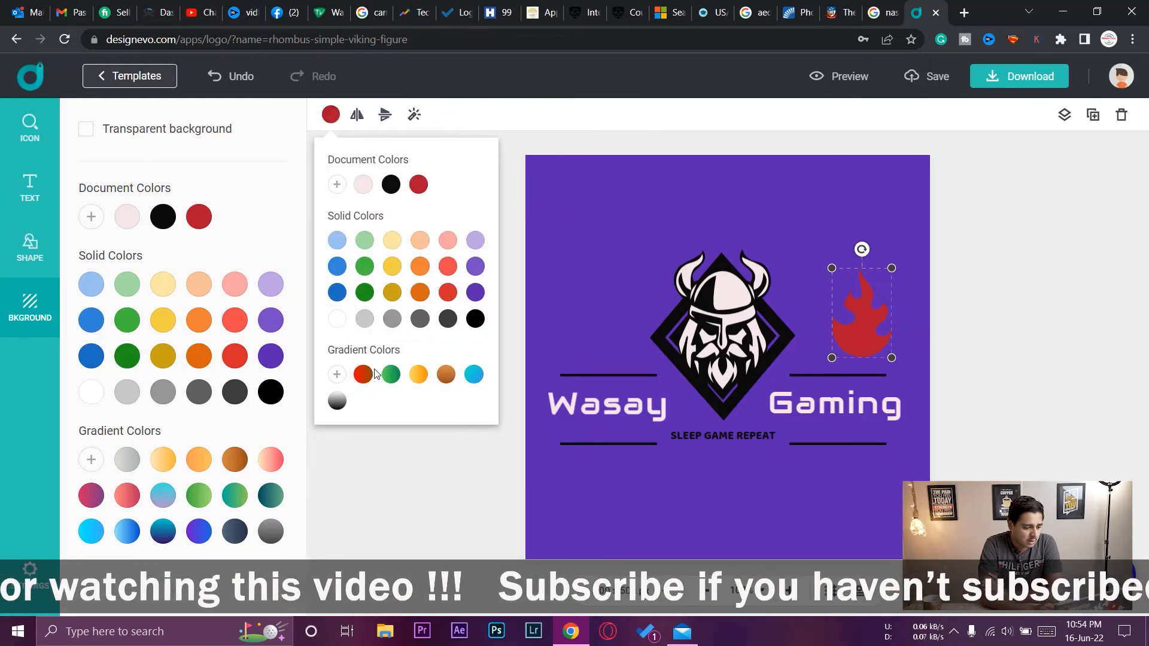
{"action": "left_click", "coordinate": [396, 487]}
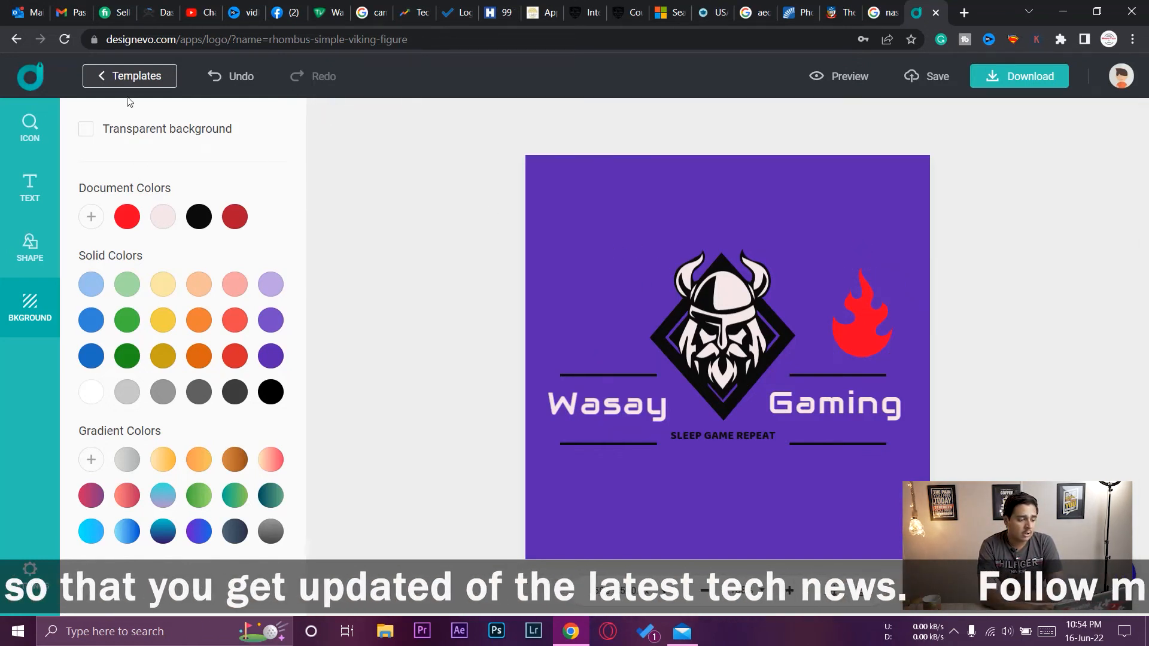
Save the logo design and download its low-resolution free version, agreeing to give credit.
{"action": "left_click", "coordinate": [86, 129]}
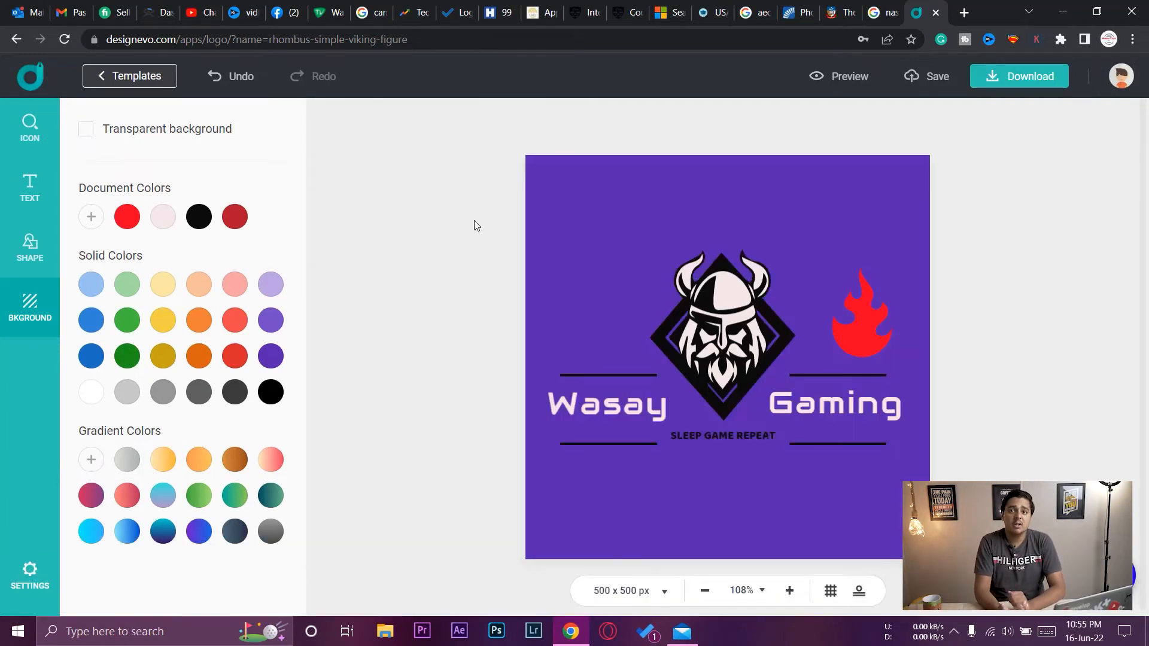
{"action": "left_click", "coordinate": [928, 76]}
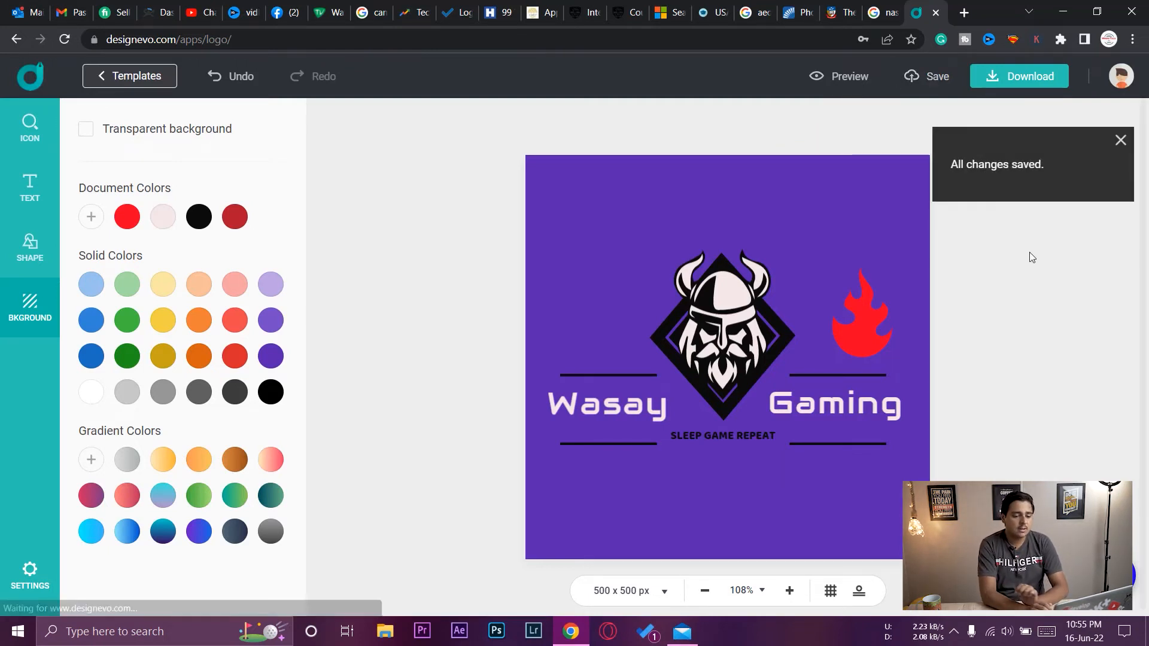
{"action": "left_click", "coordinate": [1017, 75]}
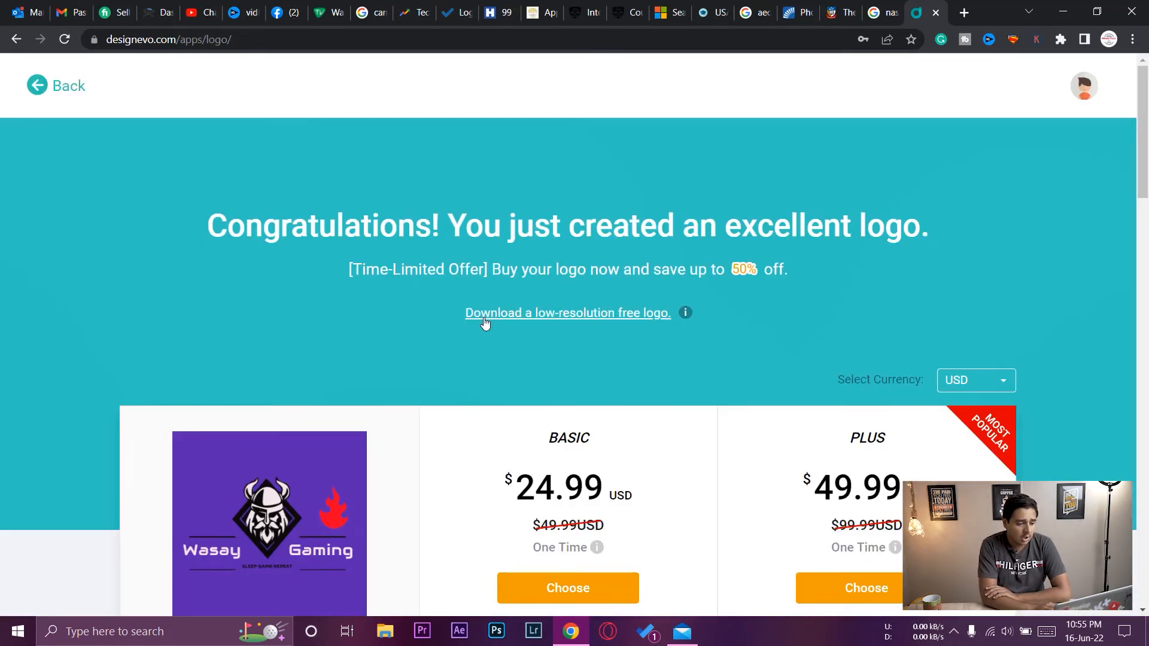
{"action": "left_click", "coordinate": [614, 319]}
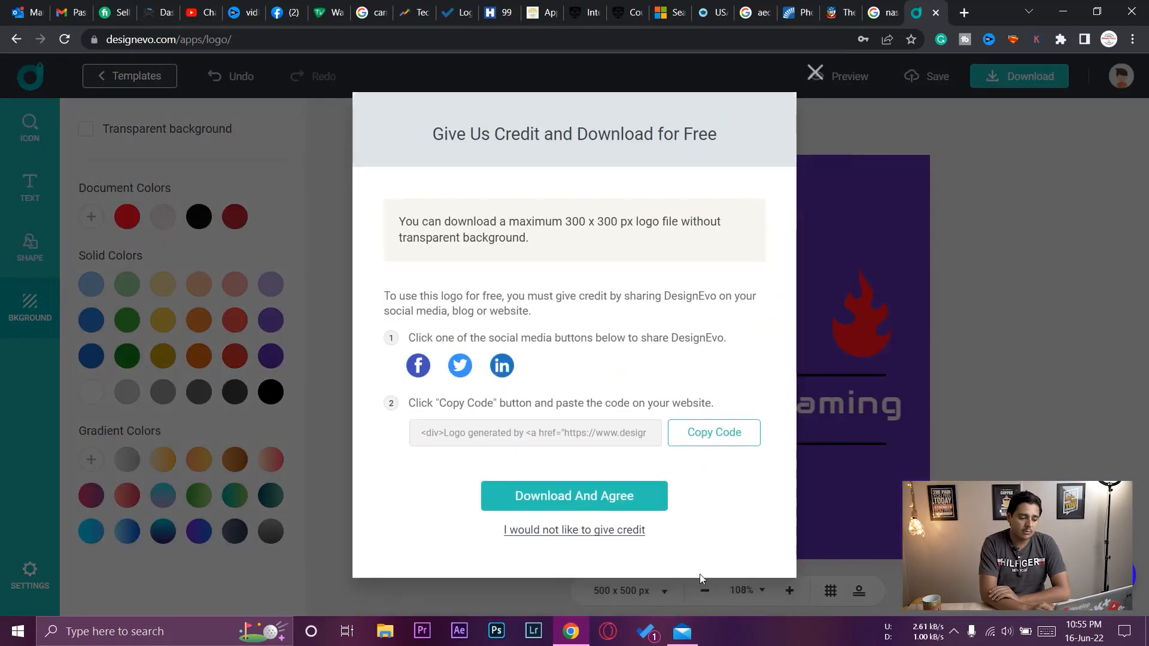
{"action": "left_click", "coordinate": [587, 510]}
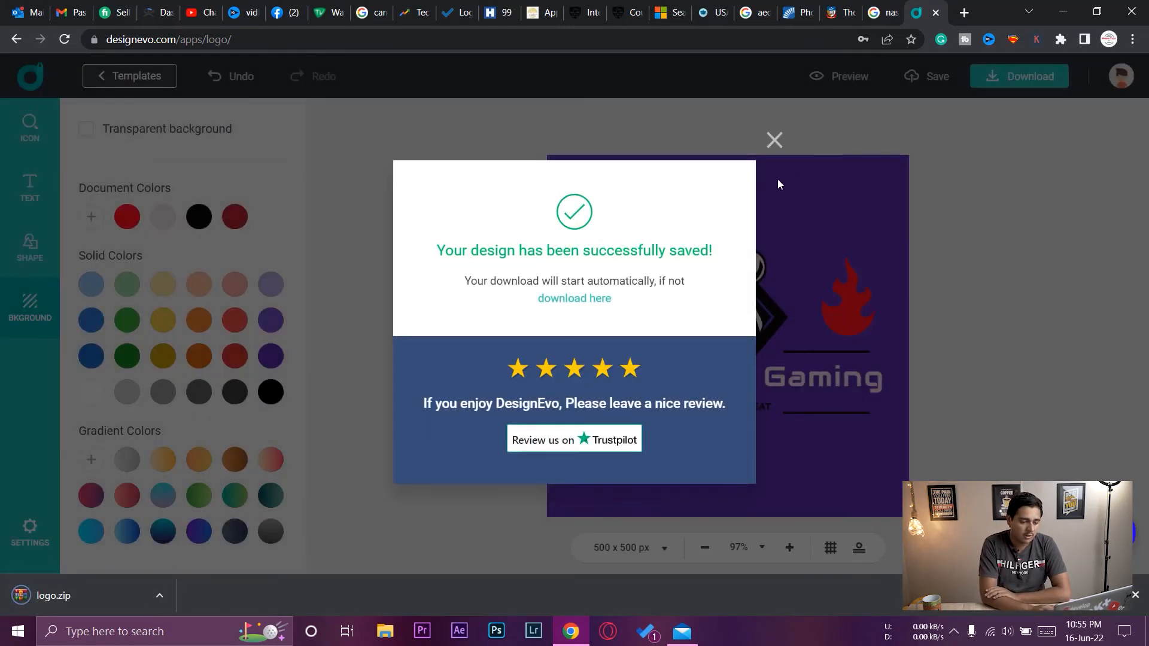
Open the downloaded logo.zip and inspect logo.png from its logo folder at different magnifications.
{"action": "left_click", "coordinate": [774, 140]}
{"action": "left_click", "coordinate": [79, 584]}
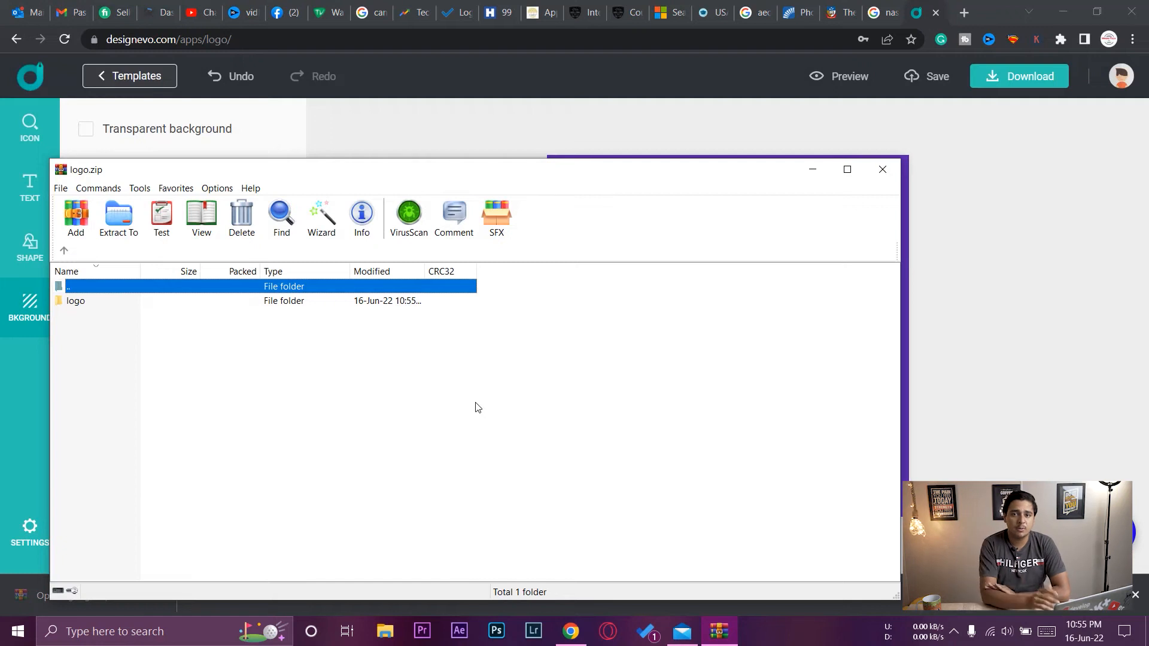
{"action": "double_click", "coordinate": [103, 302]}
{"action": "double_click", "coordinate": [98, 317]}
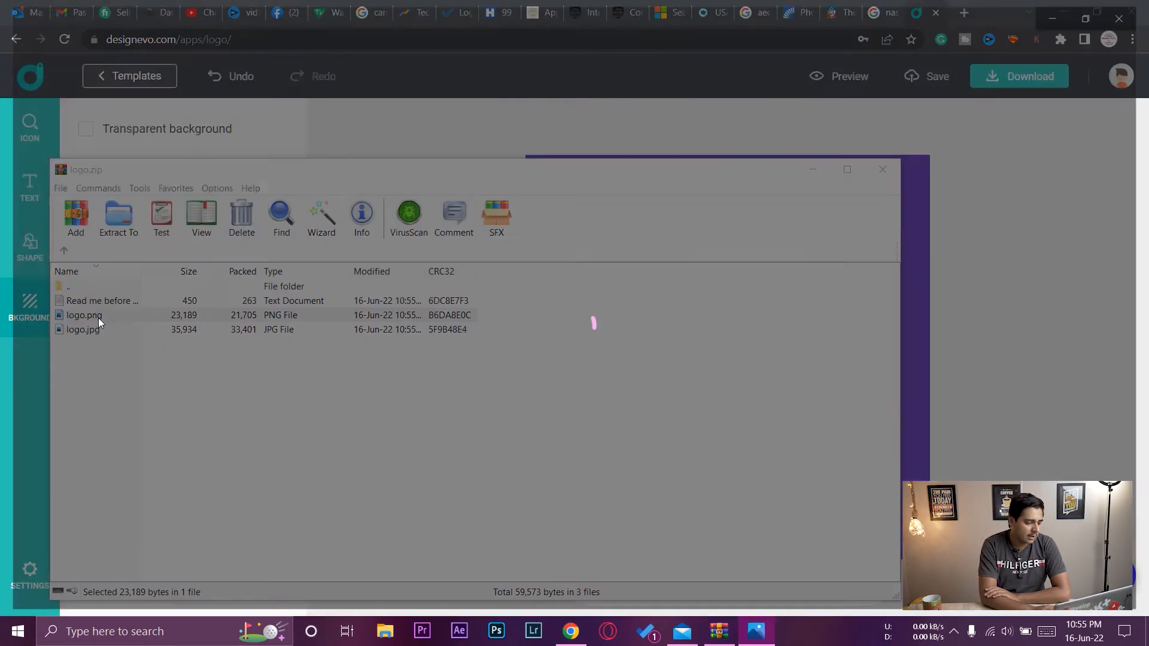
{"action": "scroll", "coordinate": [622, 315], "scroll_direction": "up", "scroll_amount": 5}
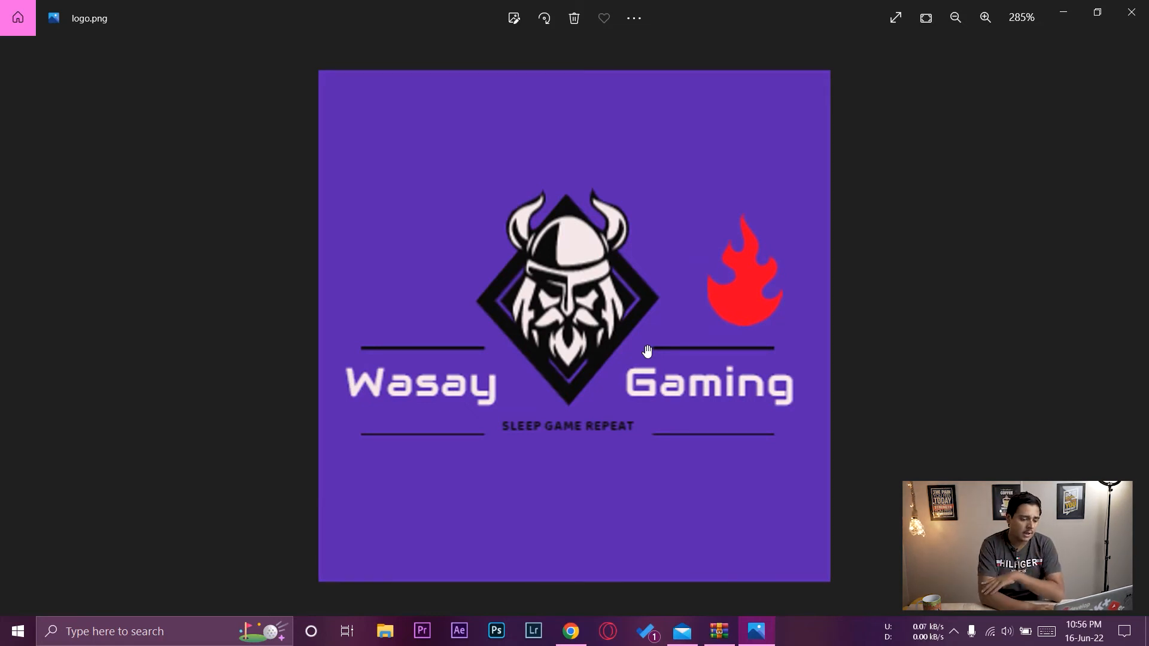
{"action": "scroll", "coordinate": [483, 444], "scroll_direction": "down", "scroll_amount": 3}
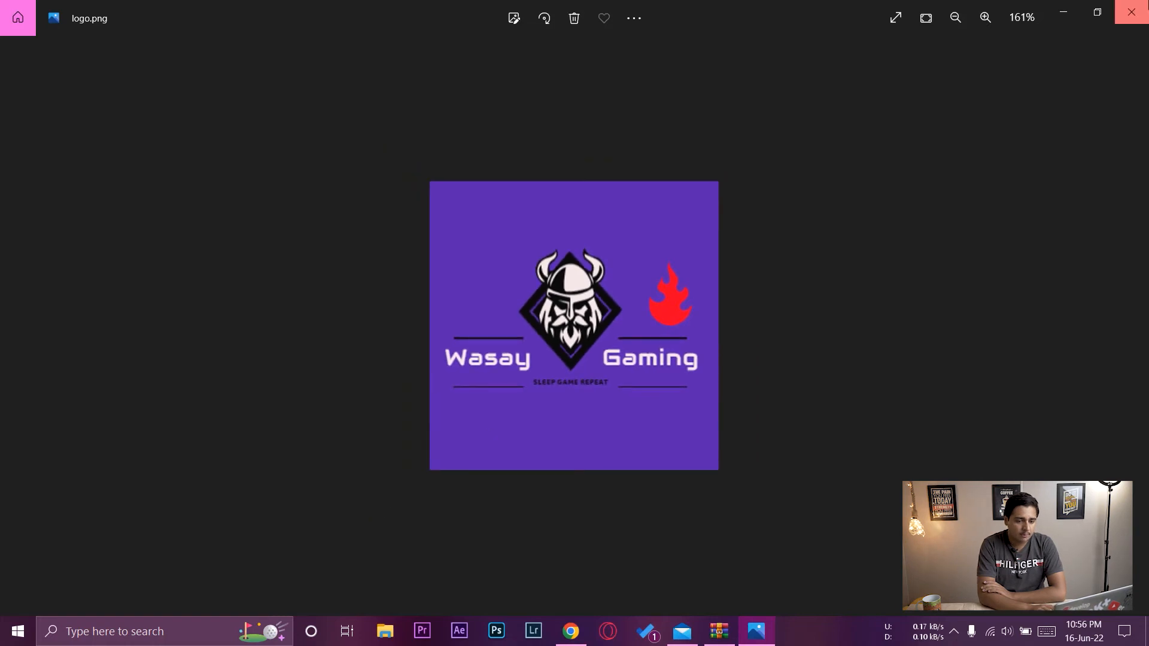
{"action": "left_click", "coordinate": [1131, 12]}
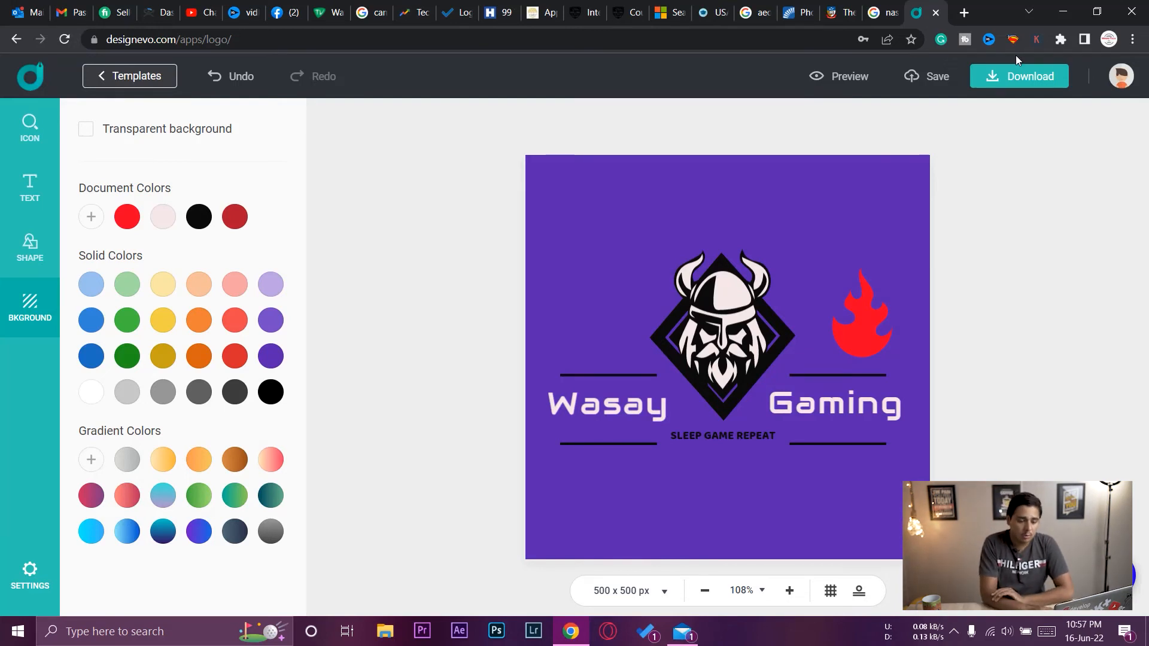
Download the logo package again and check the folders inside logo (2).zip.
{"action": "left_click", "coordinate": [1016, 76]}
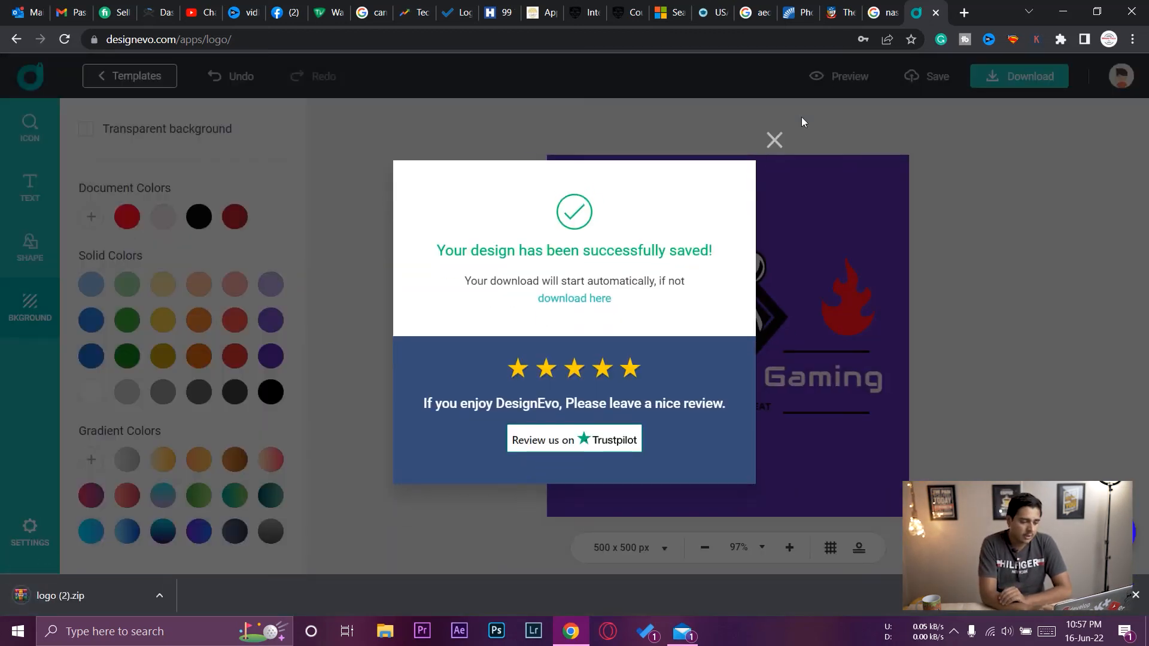
{"action": "left_click", "coordinate": [774, 140]}
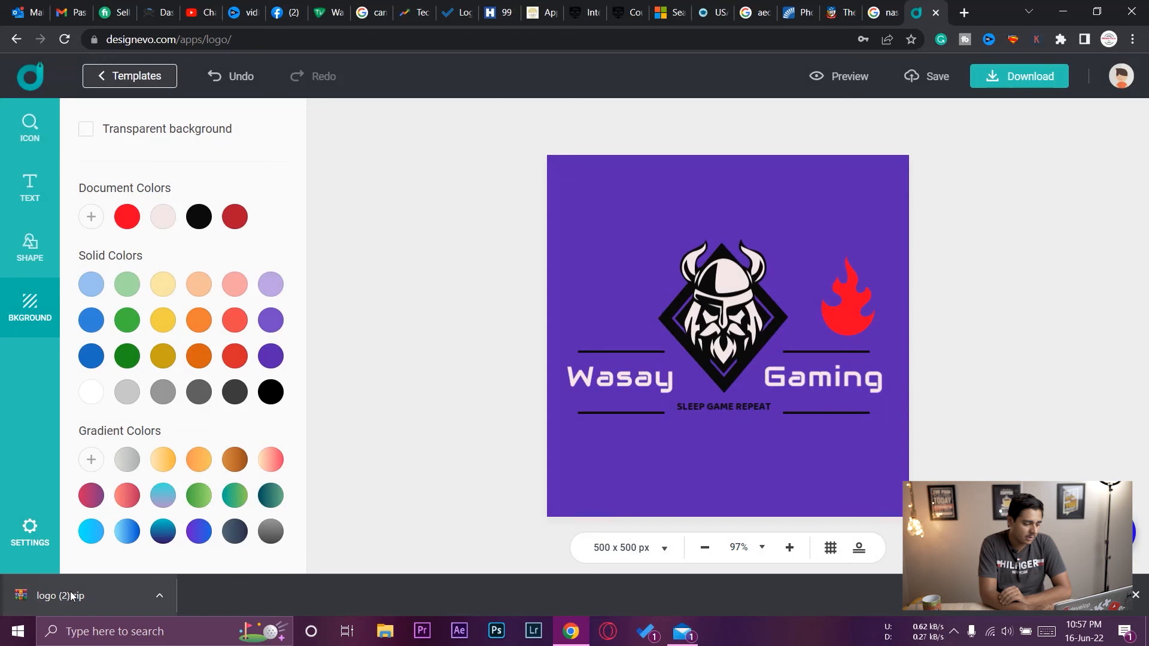
{"action": "left_click", "coordinate": [60, 596]}
{"action": "double_click", "coordinate": [90, 302]}
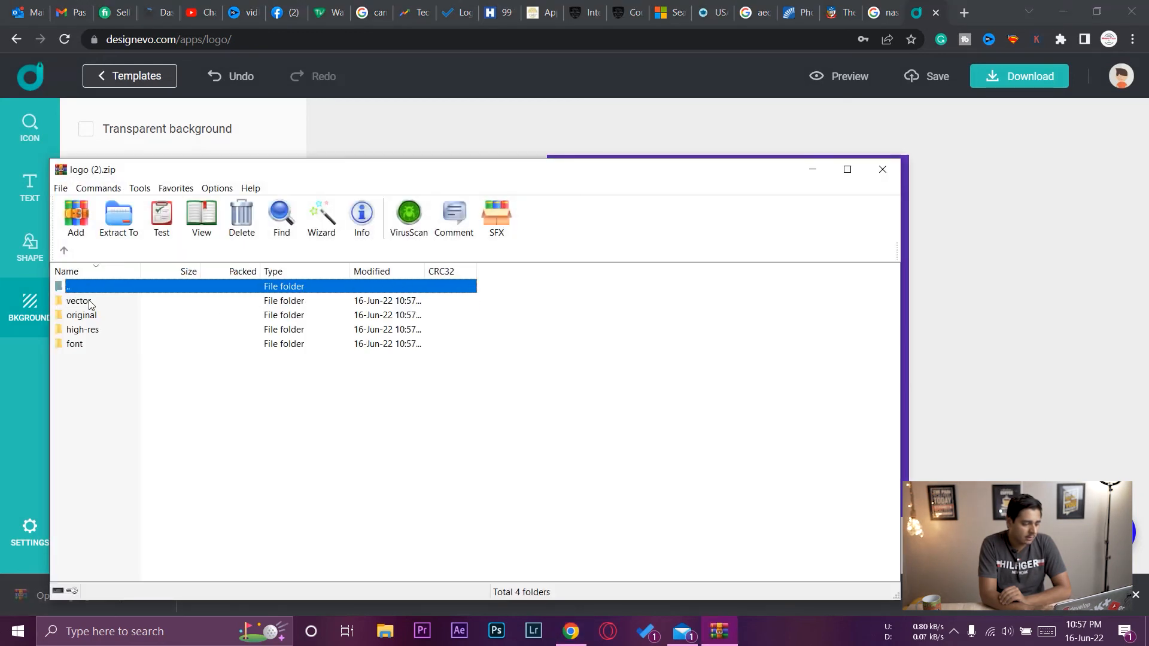
{"action": "left_click", "coordinate": [64, 252]}
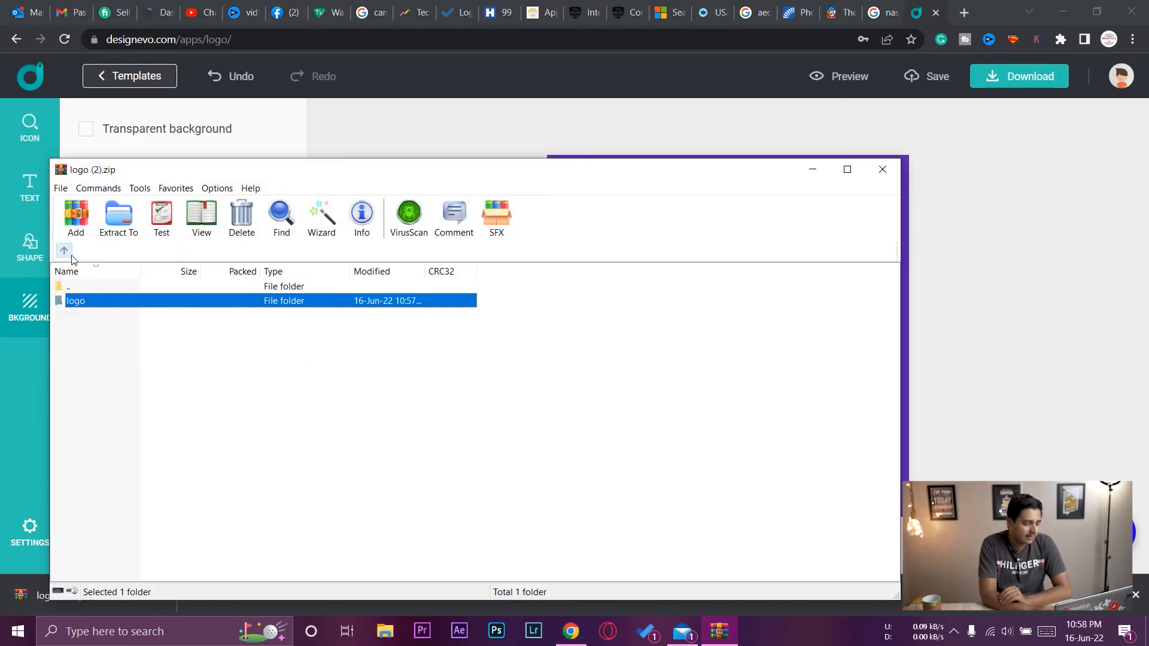
Extract the logo folder from logo (2).zip to the Desktop and close the archive.
{"action": "left_click", "coordinate": [118, 217]}
{"action": "left_click", "coordinate": [534, 349]}
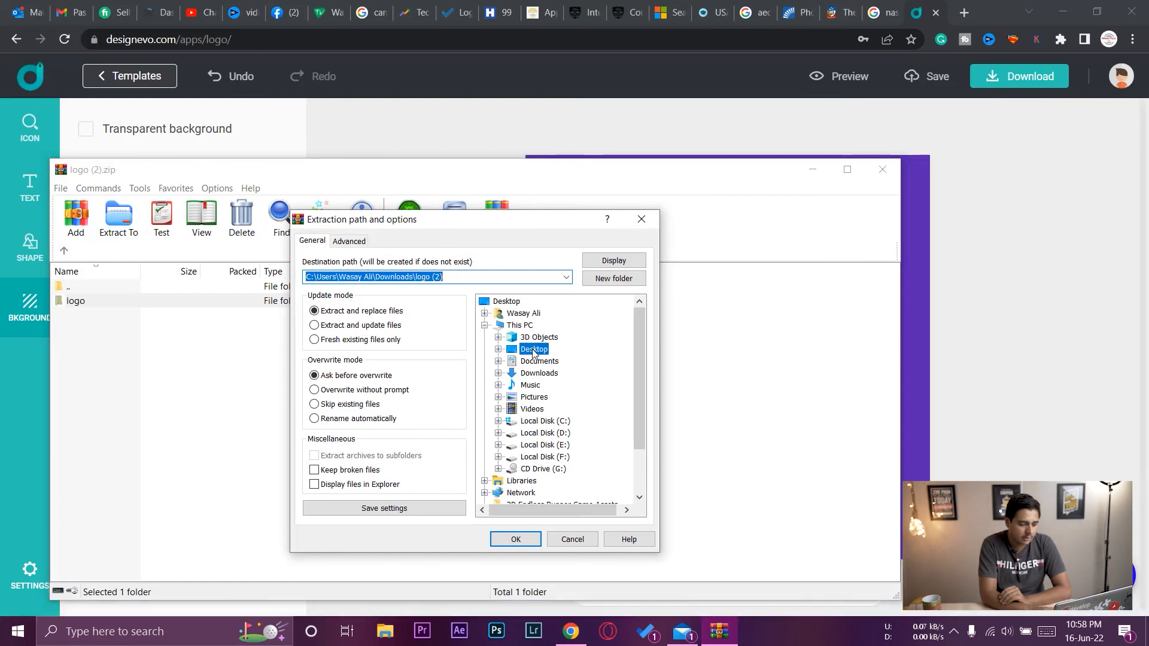
{"action": "left_click", "coordinate": [515, 540]}
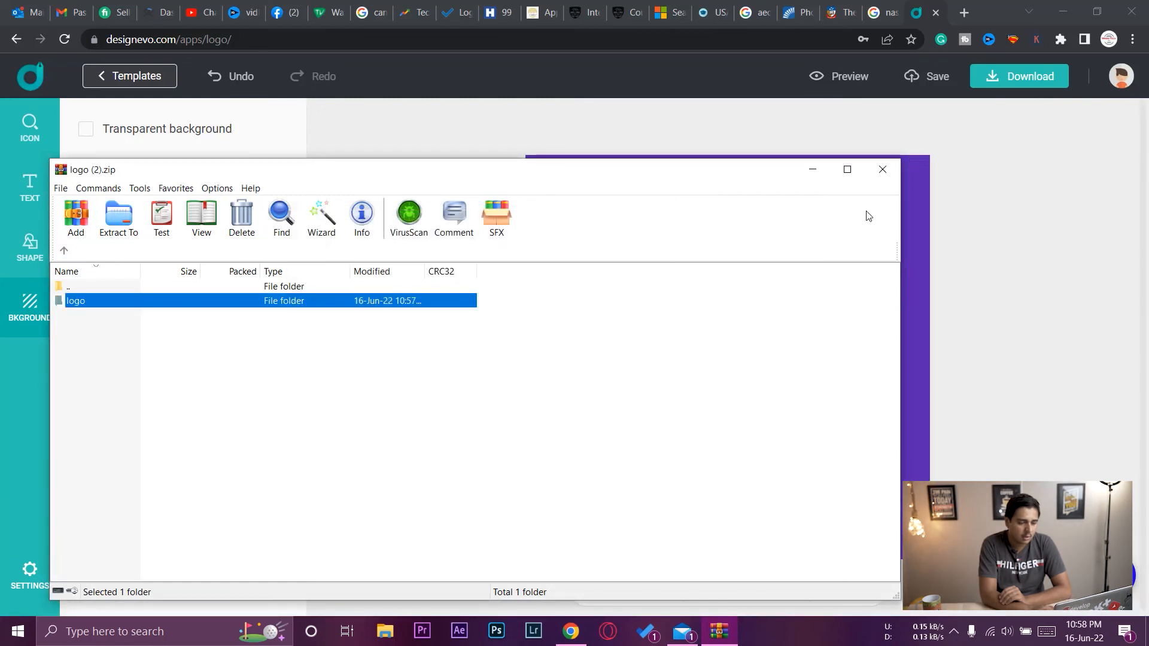
{"action": "left_click", "coordinate": [883, 169]}
Show the desktop, move the extracted logo folder to an empty area and open it.
{"action": "key", "text": "super+d"}
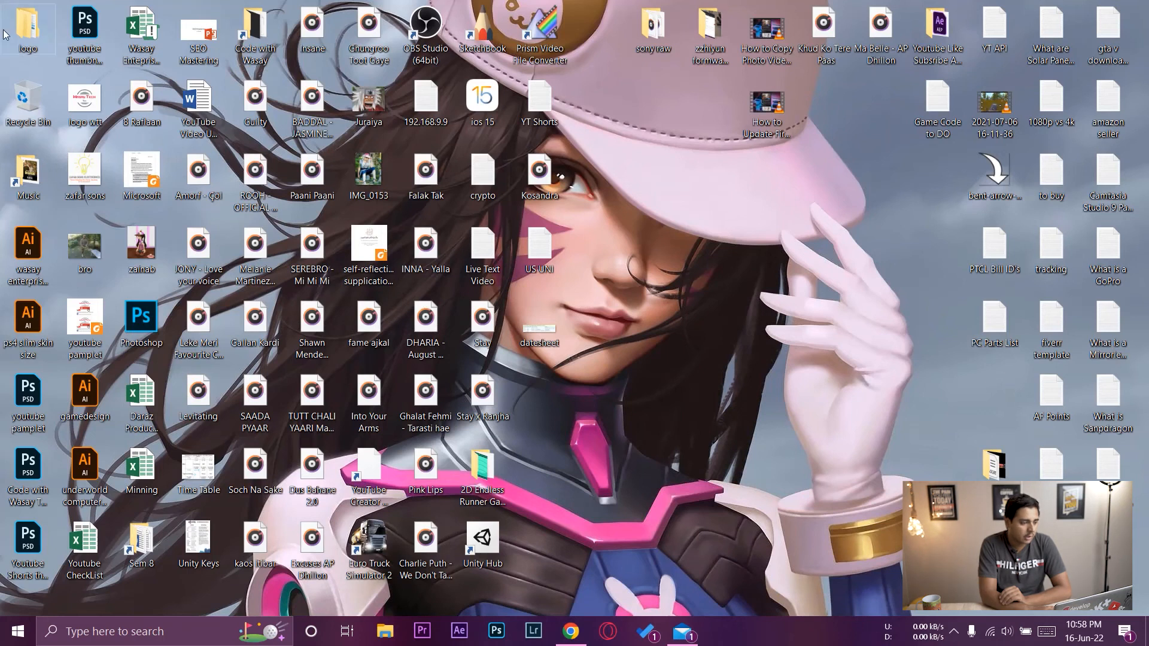
{"action": "left_click_drag", "start_coordinate": [5, 34], "coordinate": [676, 291]}
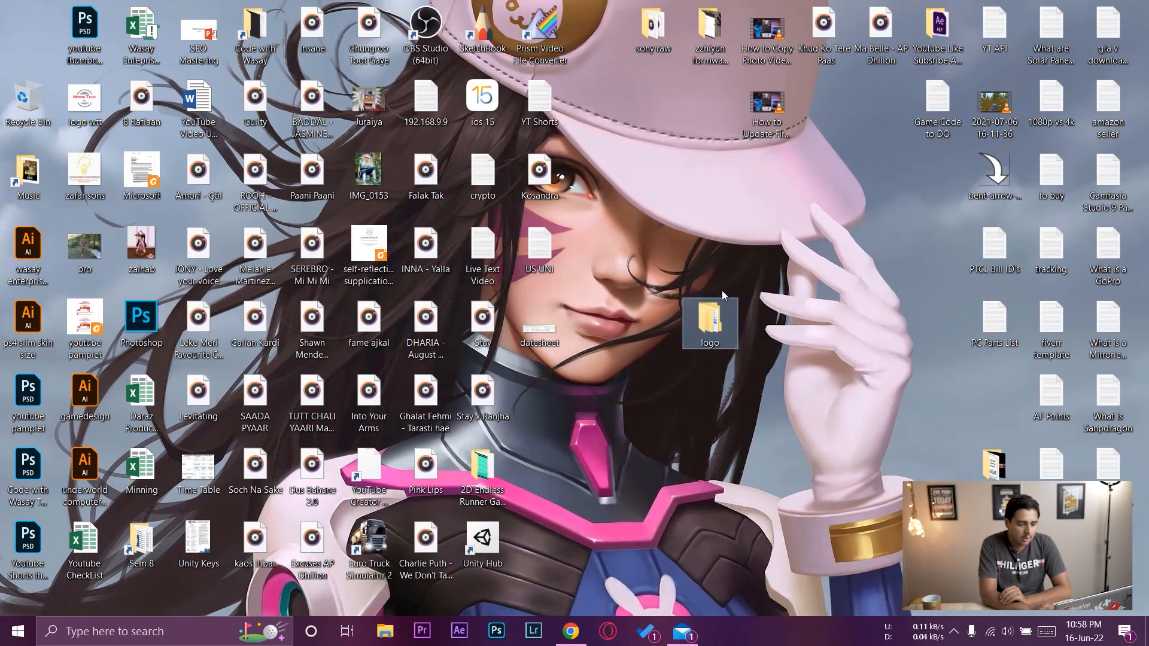
{"action": "double_click", "coordinate": [711, 327]}
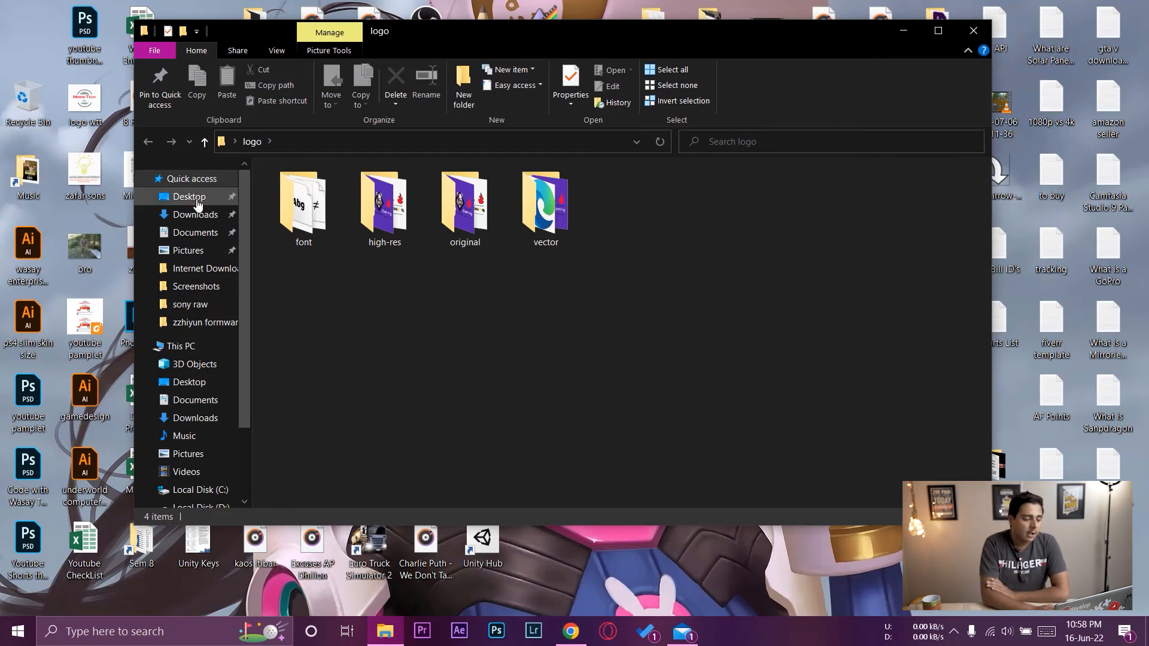
Look through the font folder and view the logo.jpg image from the high-res folder.
{"action": "double_click", "coordinate": [297, 203]}
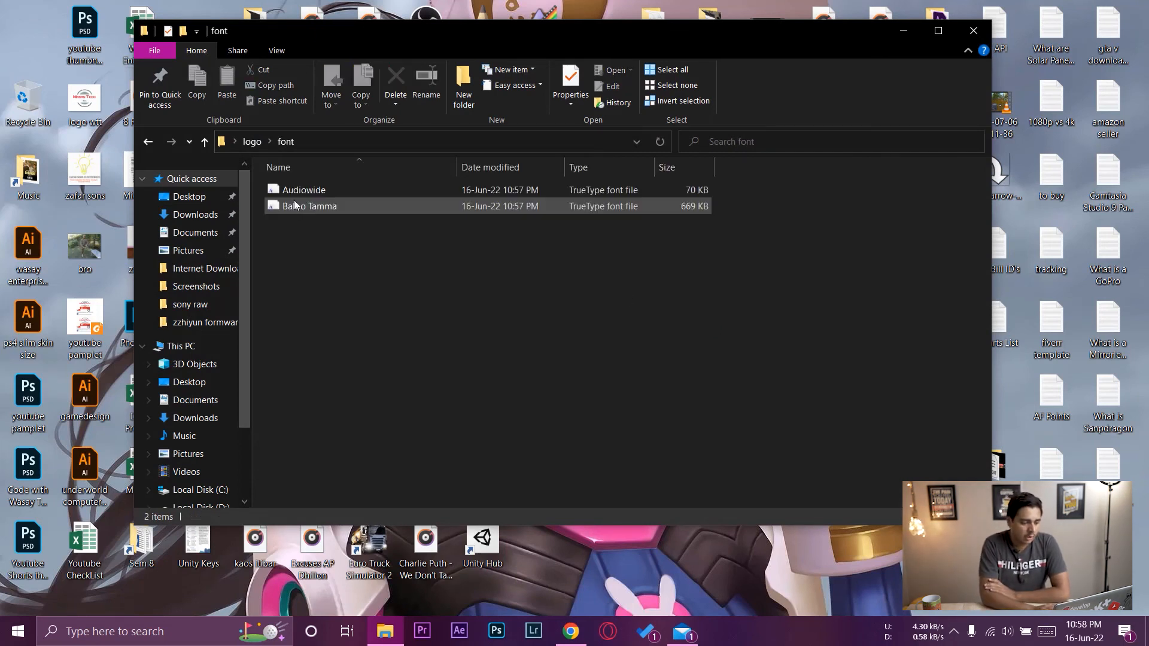
{"action": "left_click", "coordinate": [148, 141]}
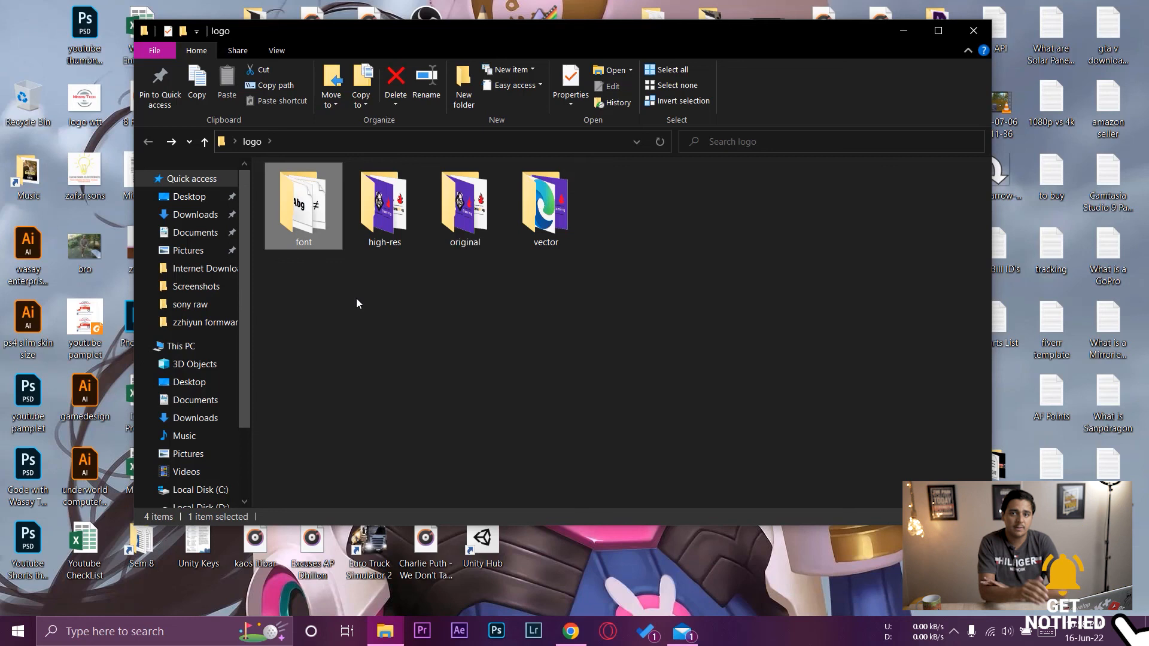
{"action": "double_click", "coordinate": [401, 220]}
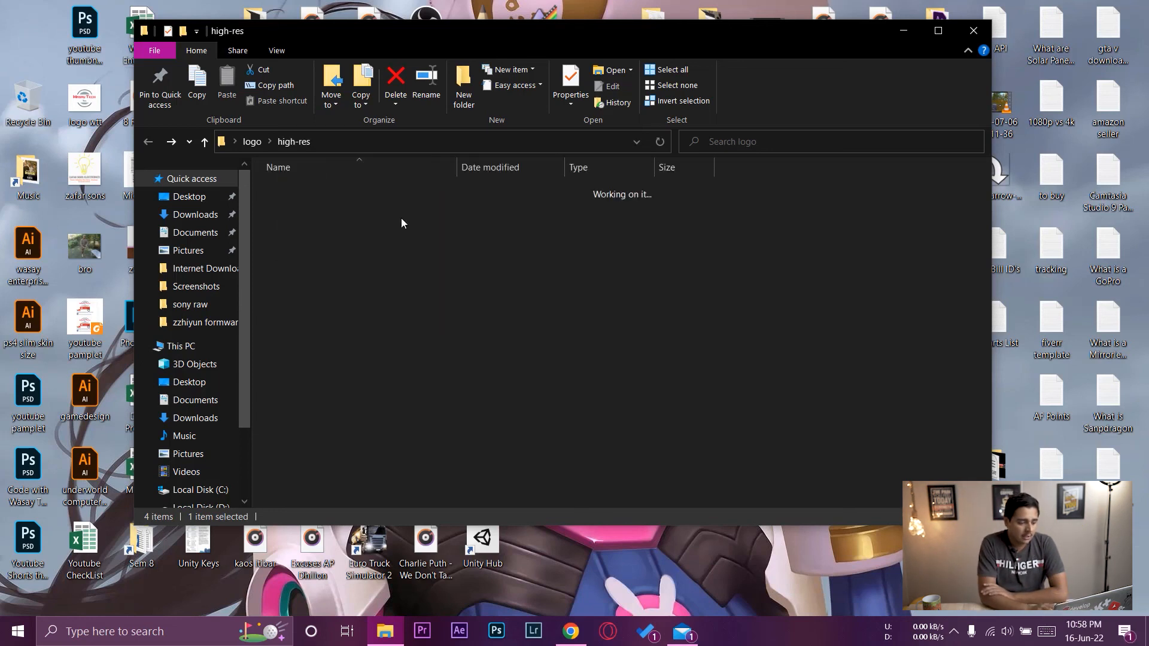
{"action": "left_click", "coordinate": [321, 213]}
{"action": "double_click", "coordinate": [321, 213]}
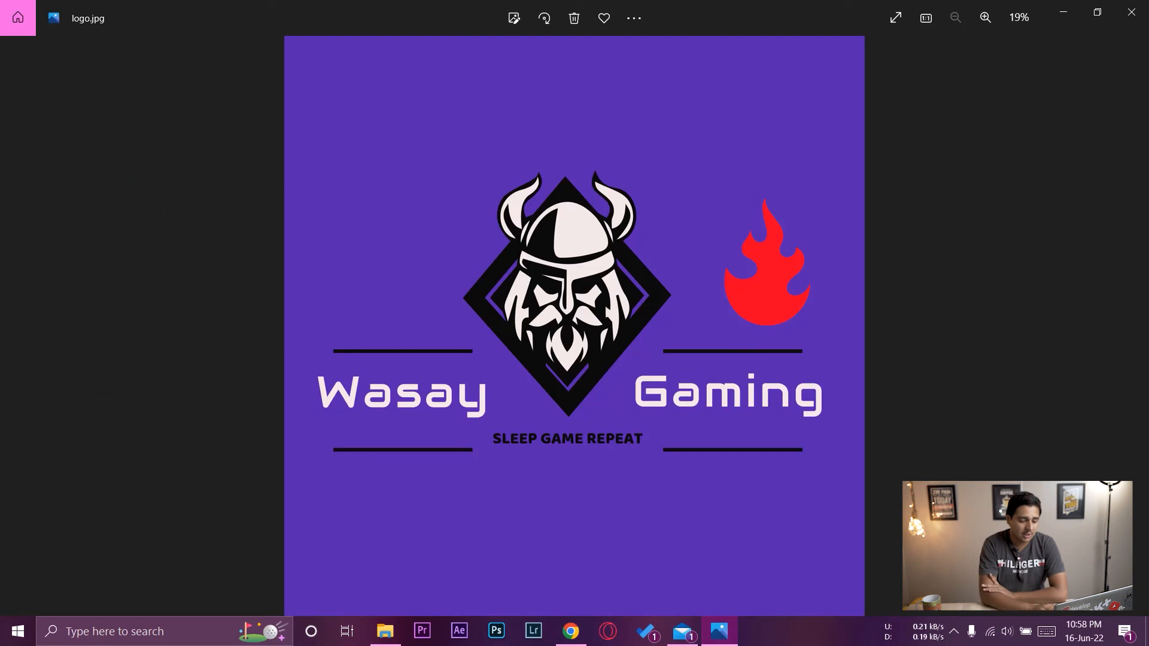
{"action": "left_click", "coordinate": [1131, 12]}
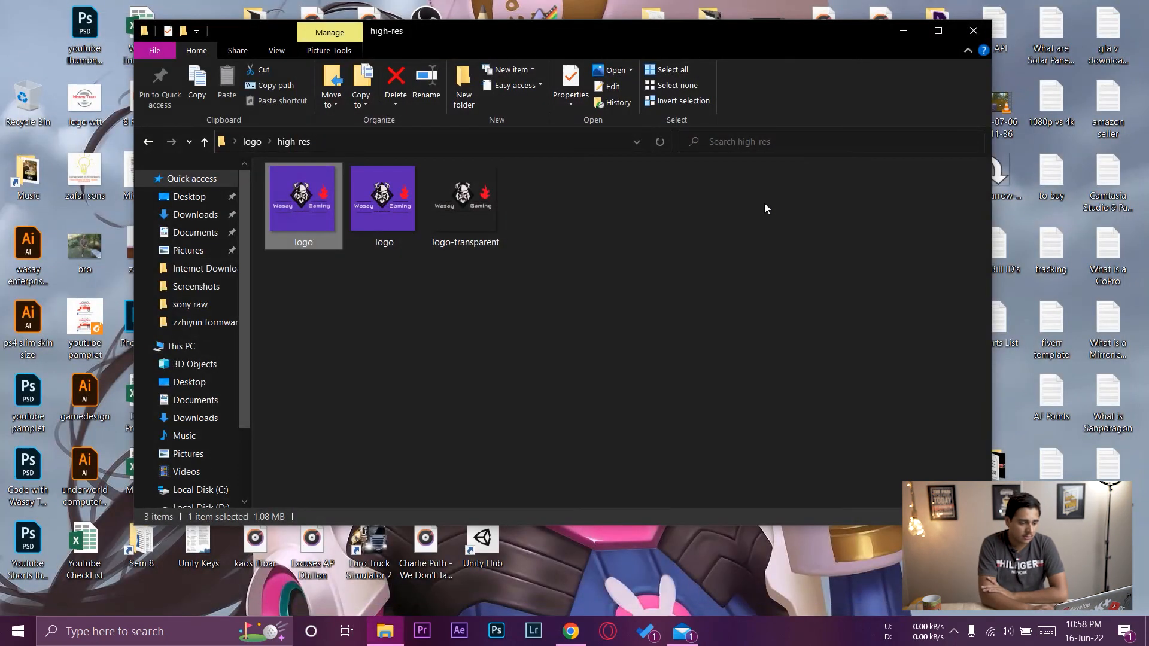
View the logo-transparent.png image from the high-res folder, close it and return to the logo folder.
{"action": "double_click", "coordinate": [486, 204]}
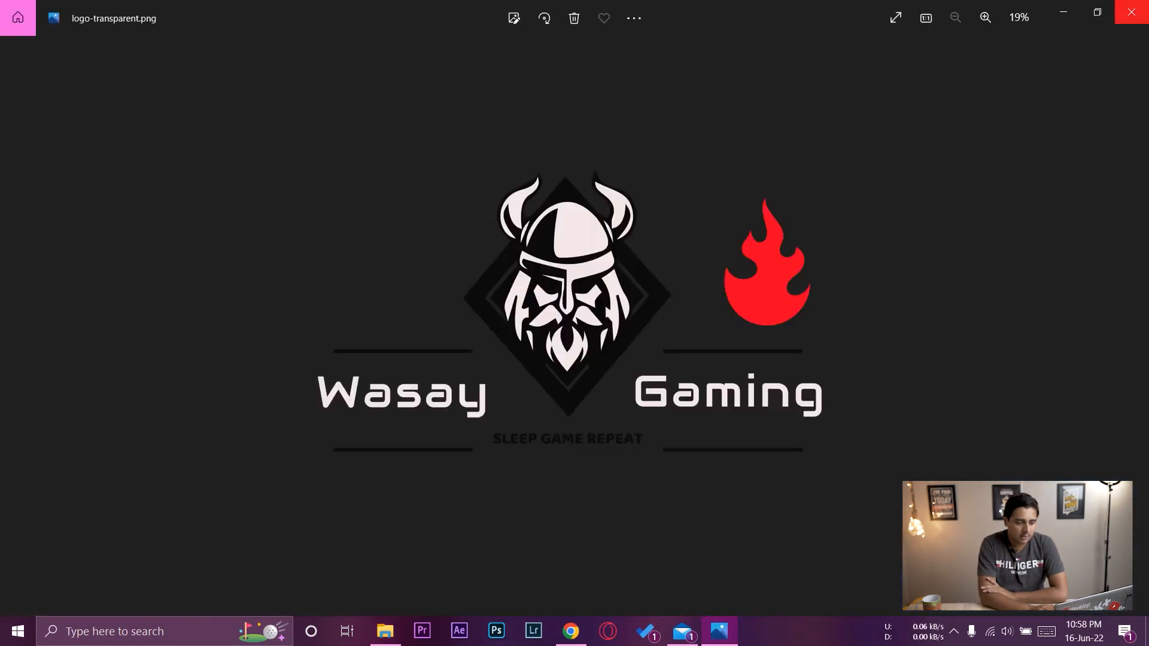
{"action": "left_click", "coordinate": [1131, 12]}
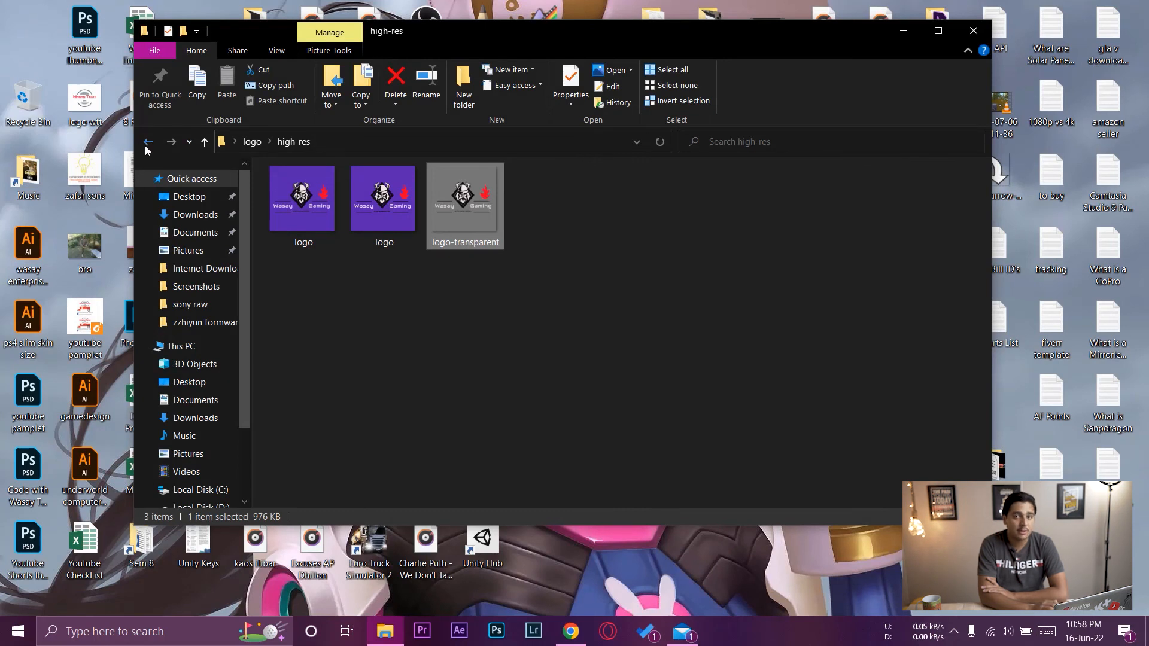
{"action": "left_click", "coordinate": [145, 145]}
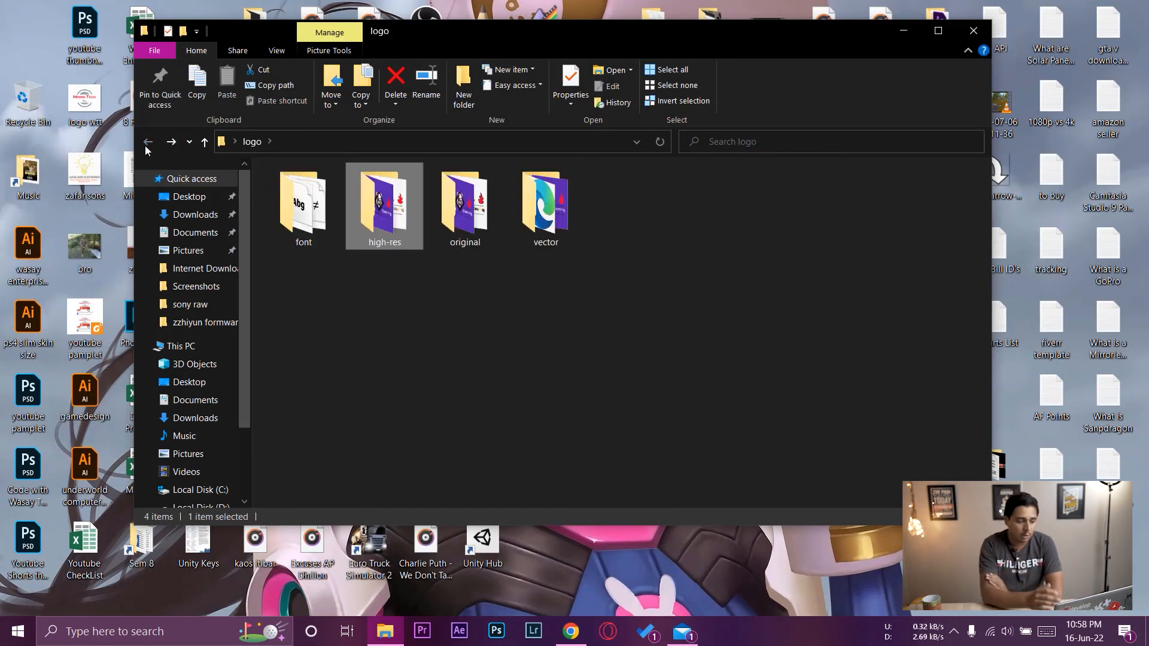
Look through the original and vector folders, checking the logo files in each, and return to the logo folder.
{"action": "double_click", "coordinate": [479, 201]}
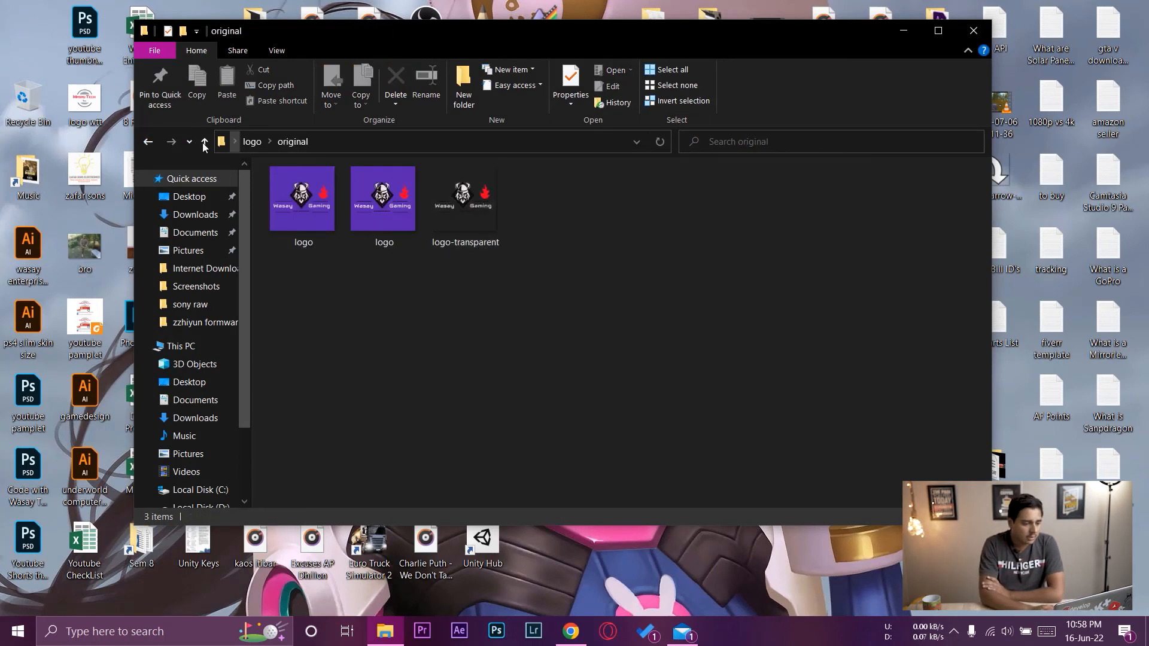
{"action": "left_click", "coordinate": [159, 148]}
{"action": "double_click", "coordinate": [554, 203]}
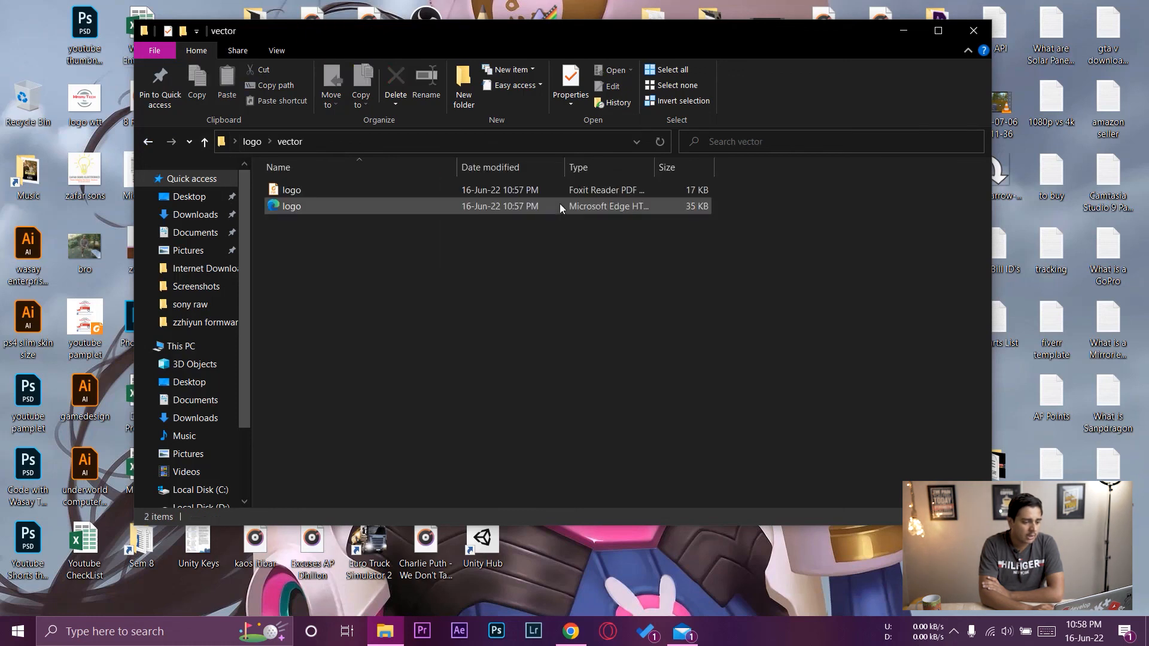
{"action": "left_click", "coordinate": [323, 205]}
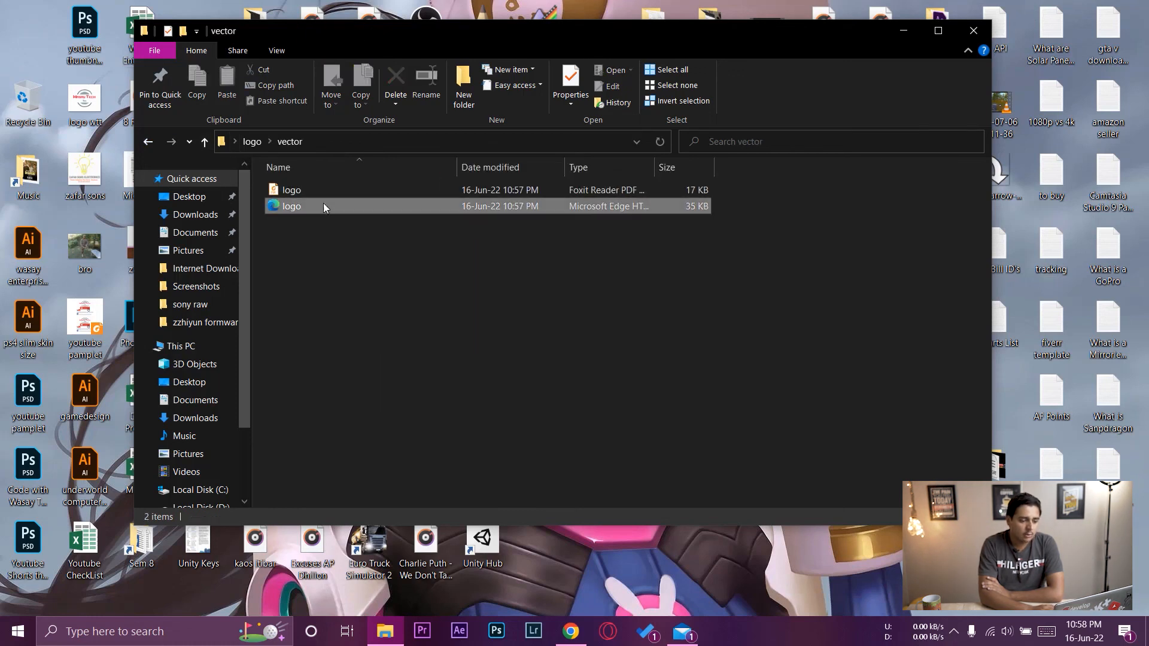
{"action": "left_click", "coordinate": [410, 339]}
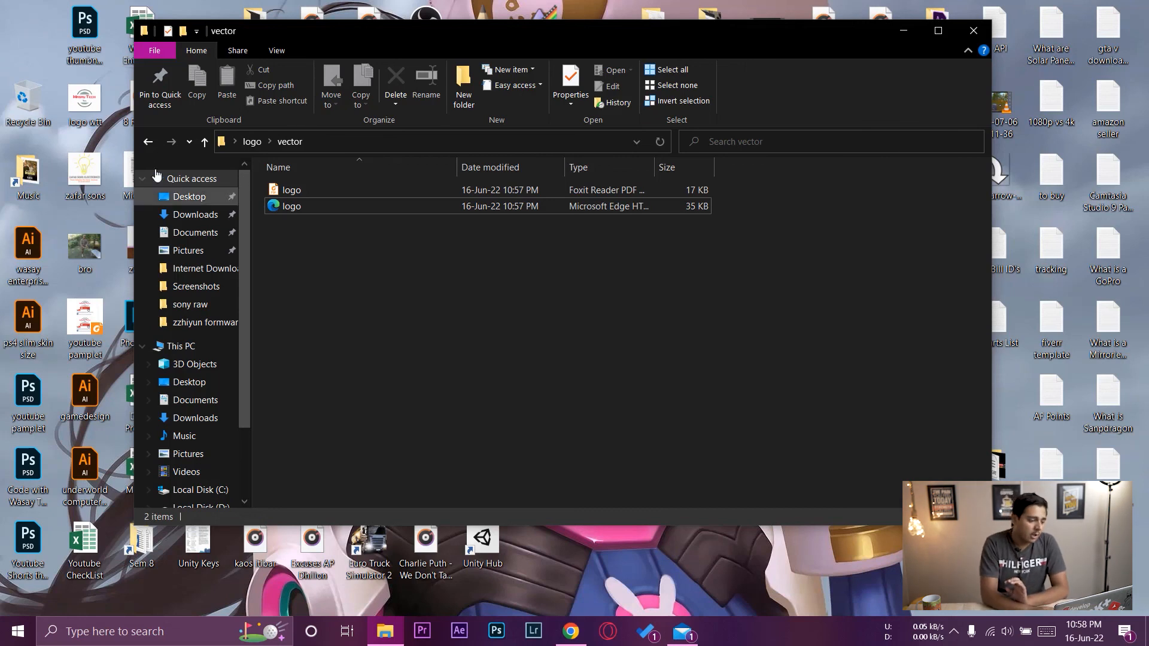
{"action": "left_click", "coordinate": [148, 142]}
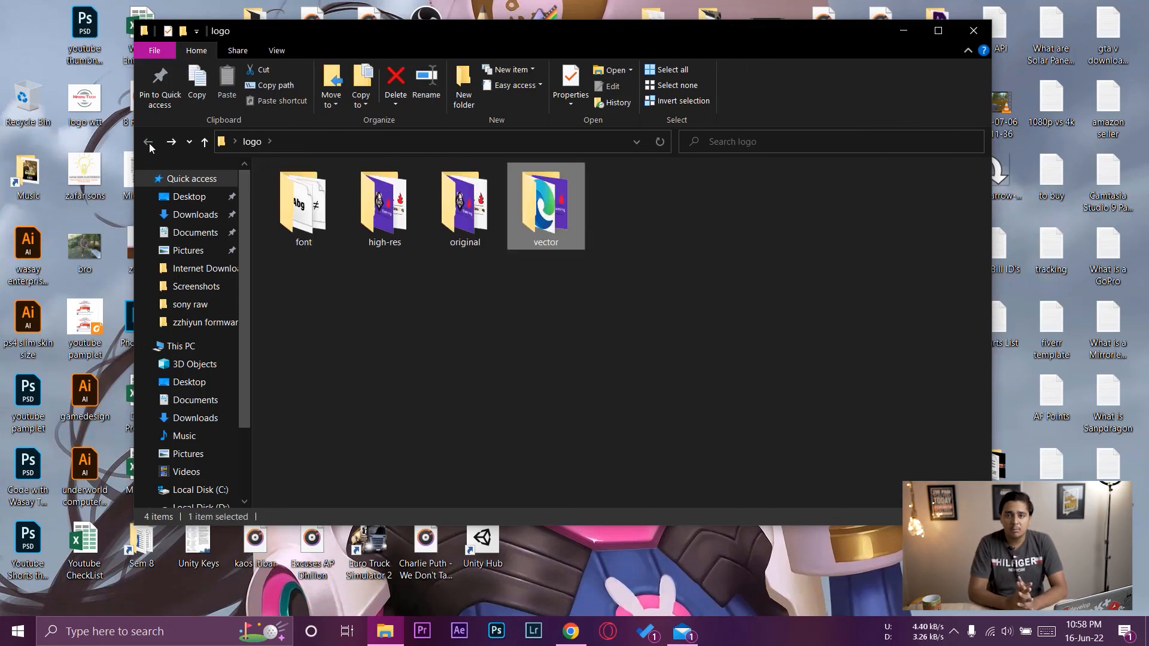